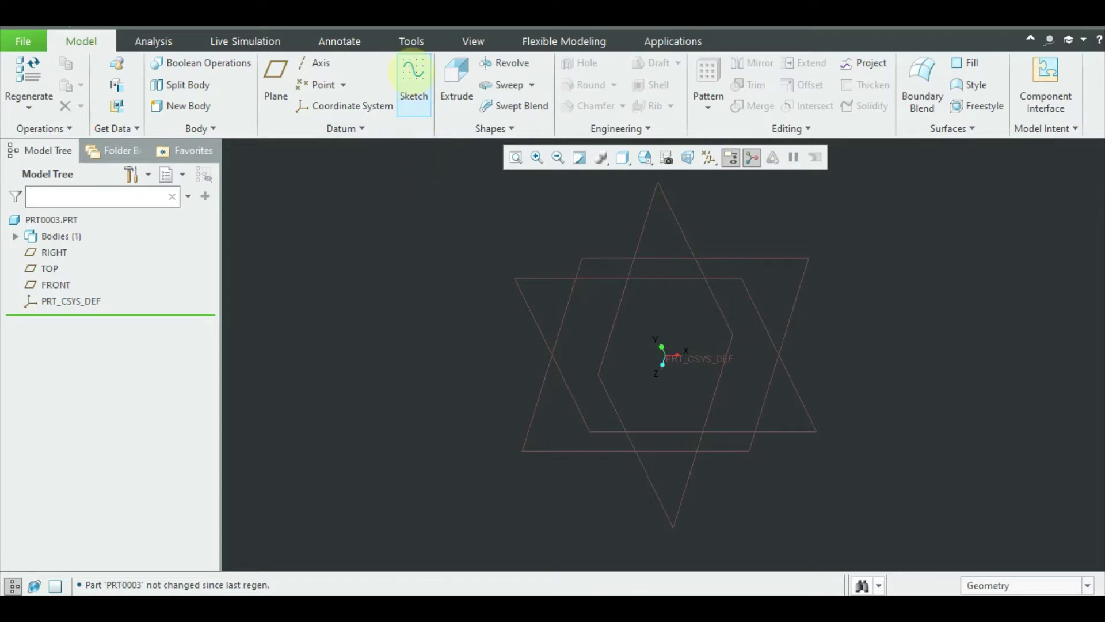
Start Sketch 1 on the FRONT datum plane with RIGHT as the right-hand orientation reference.
left_click(414, 69)
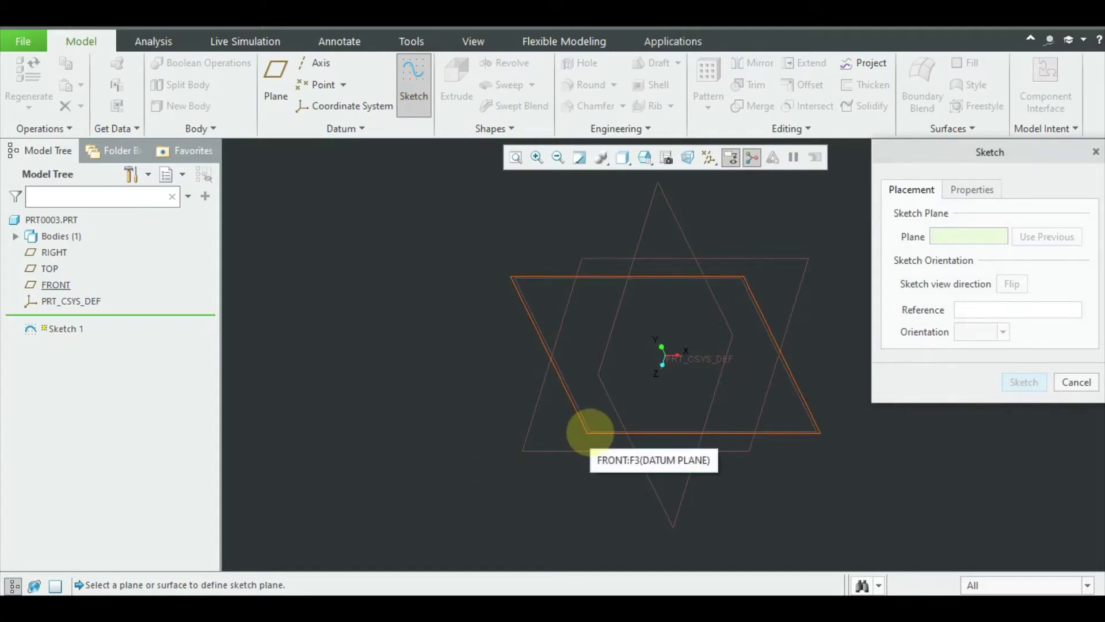
left_click(590, 432)
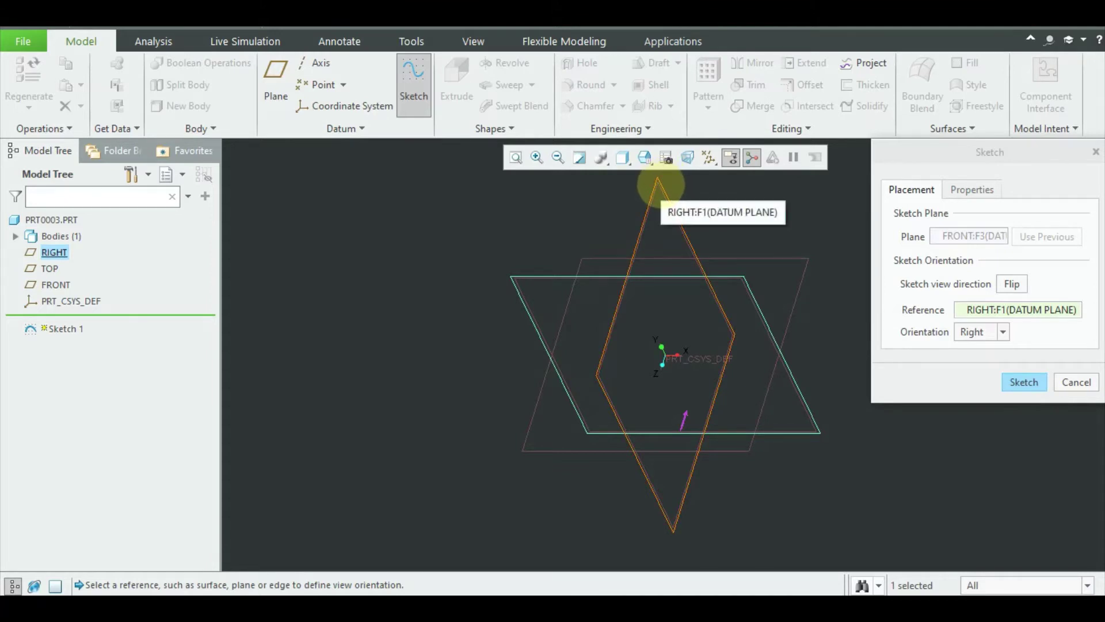
left_click(657, 183)
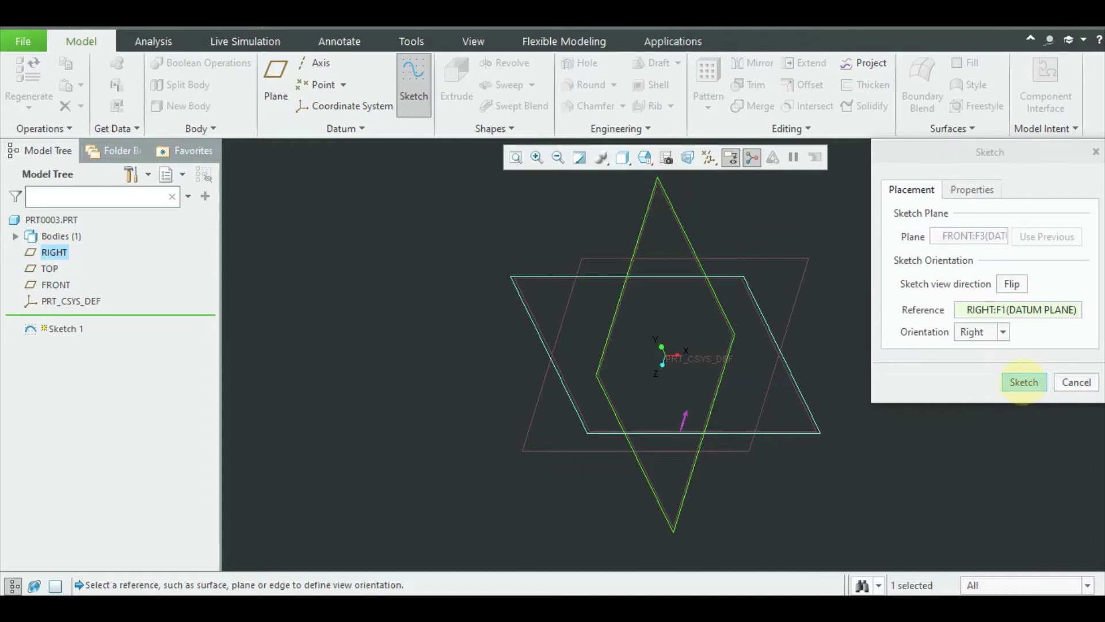
left_click(1023, 382)
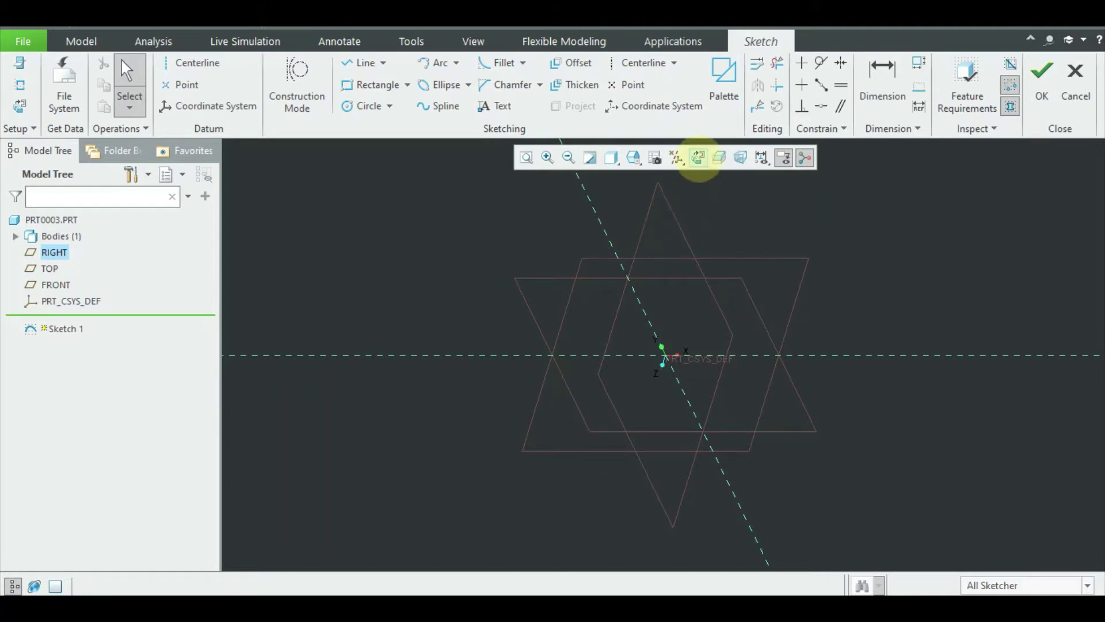
Orient the sketch flat-on and draw a rectangle with corners on opposite sides of the origin.
left_click(698, 157)
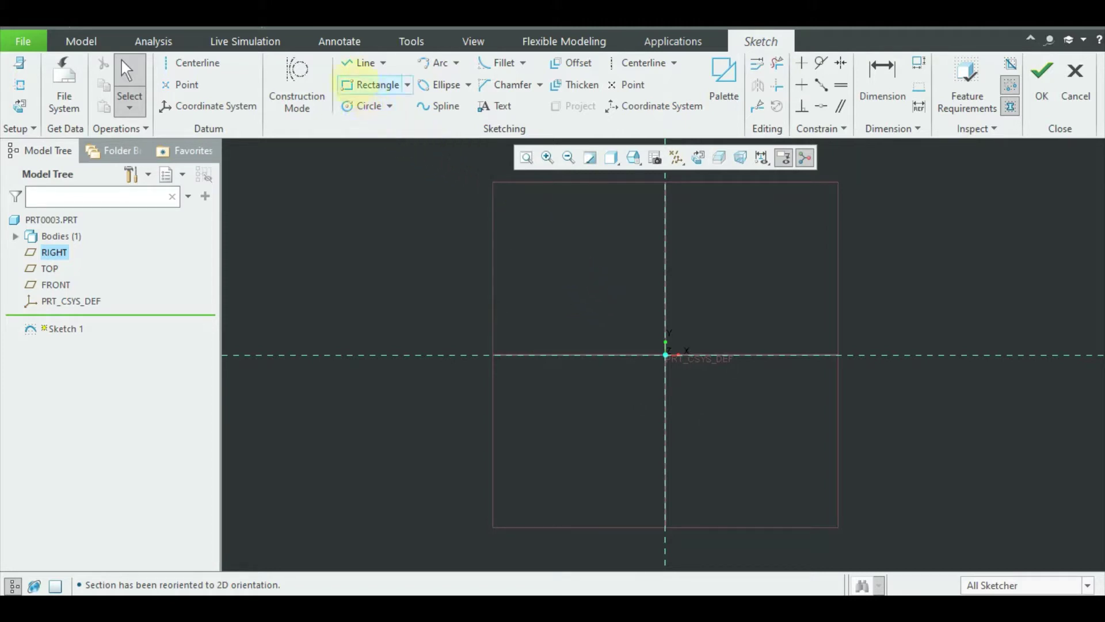
left_click(352, 84)
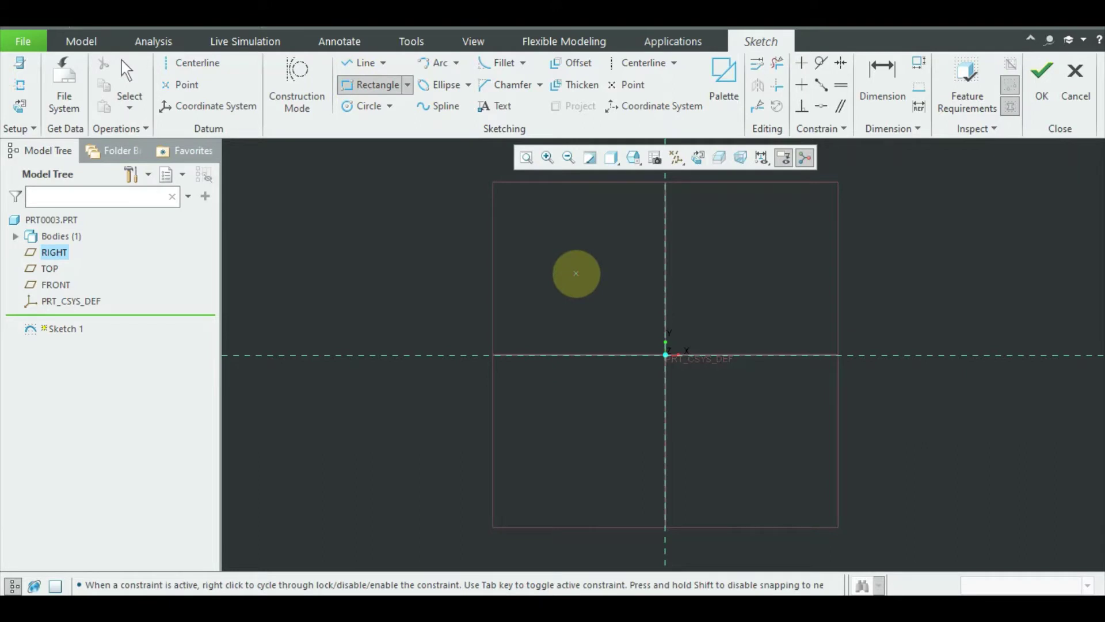
left_click(576, 271)
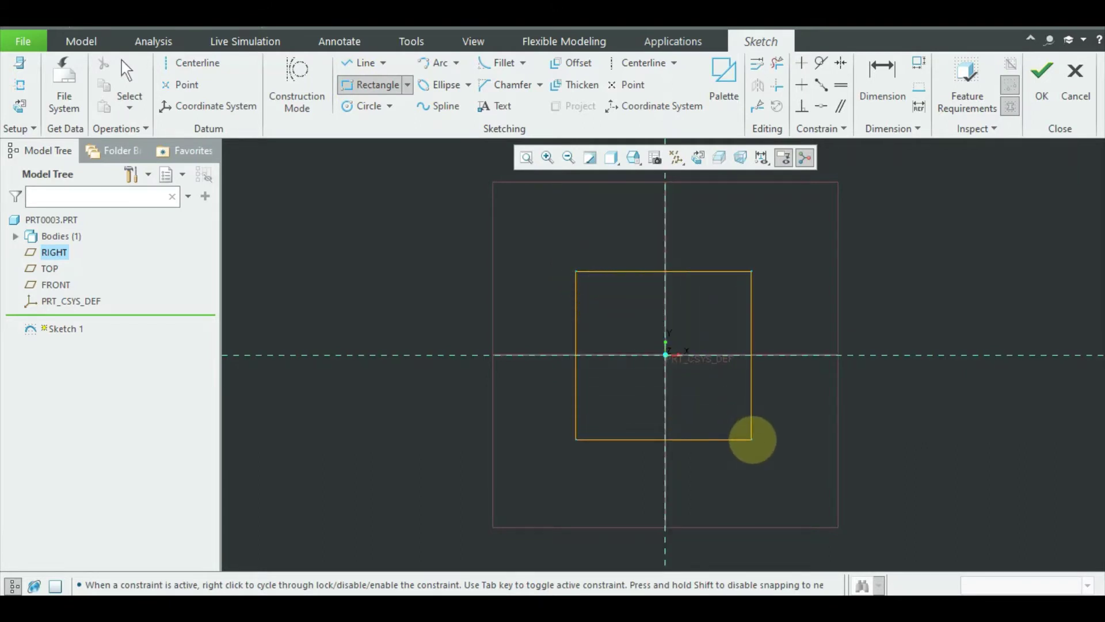
left_click(752, 439)
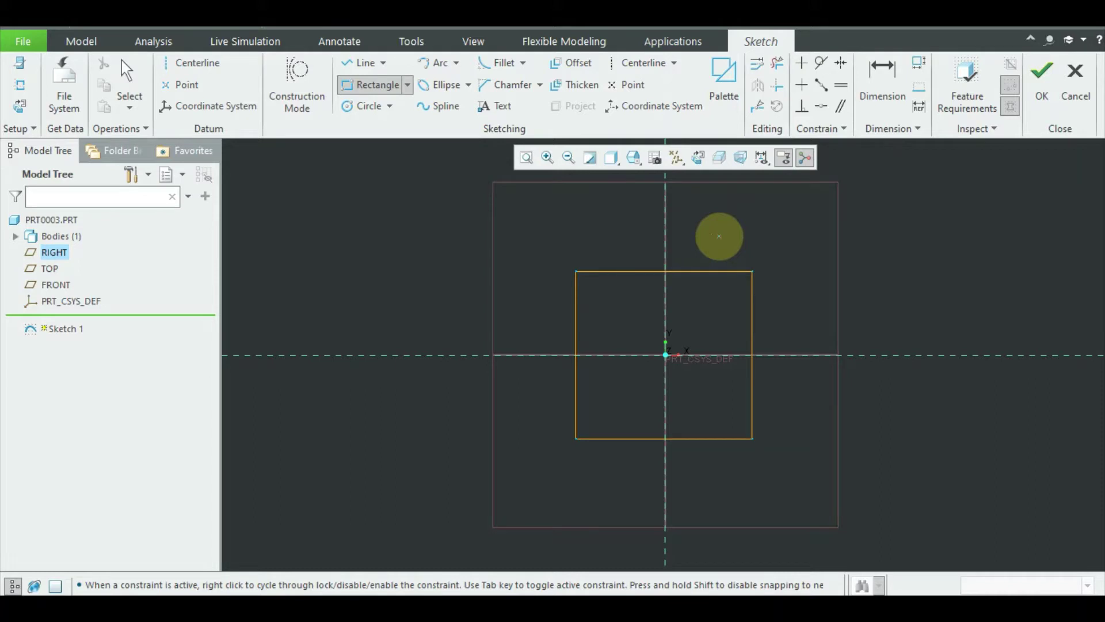
Change the rectangle's width and height dimensions to 200 each.
middle_click(719, 236)
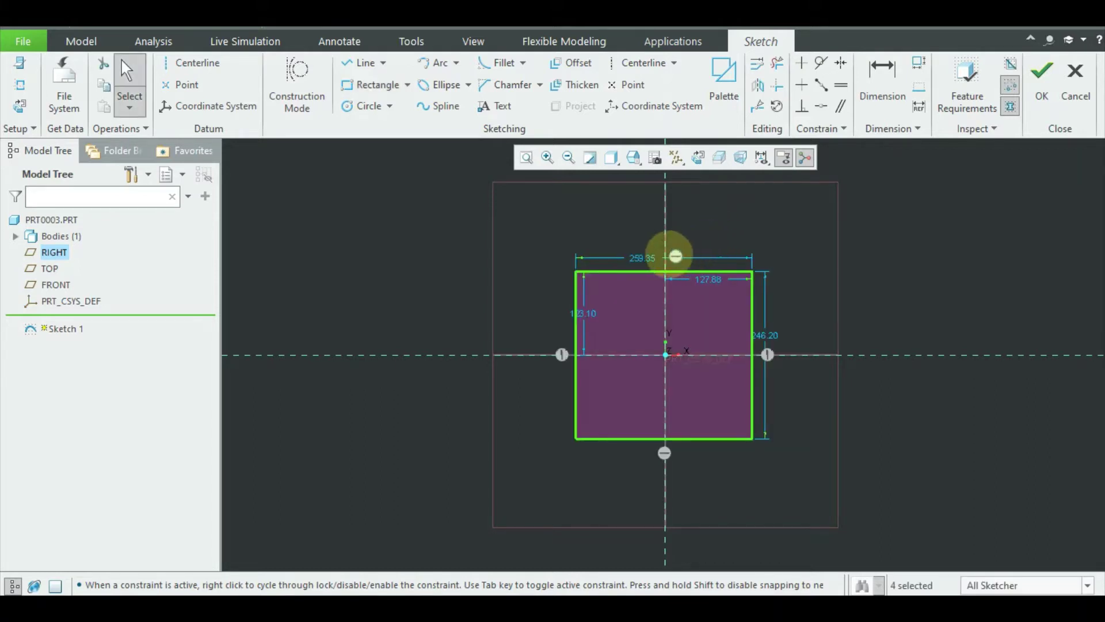
double_click(643, 258)
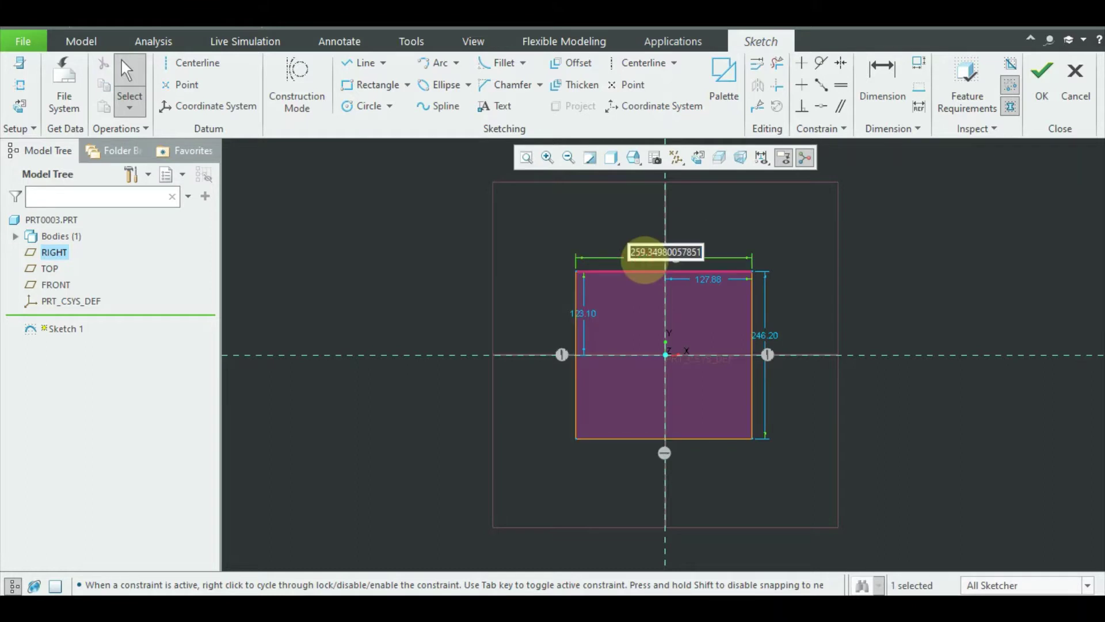
type("2")
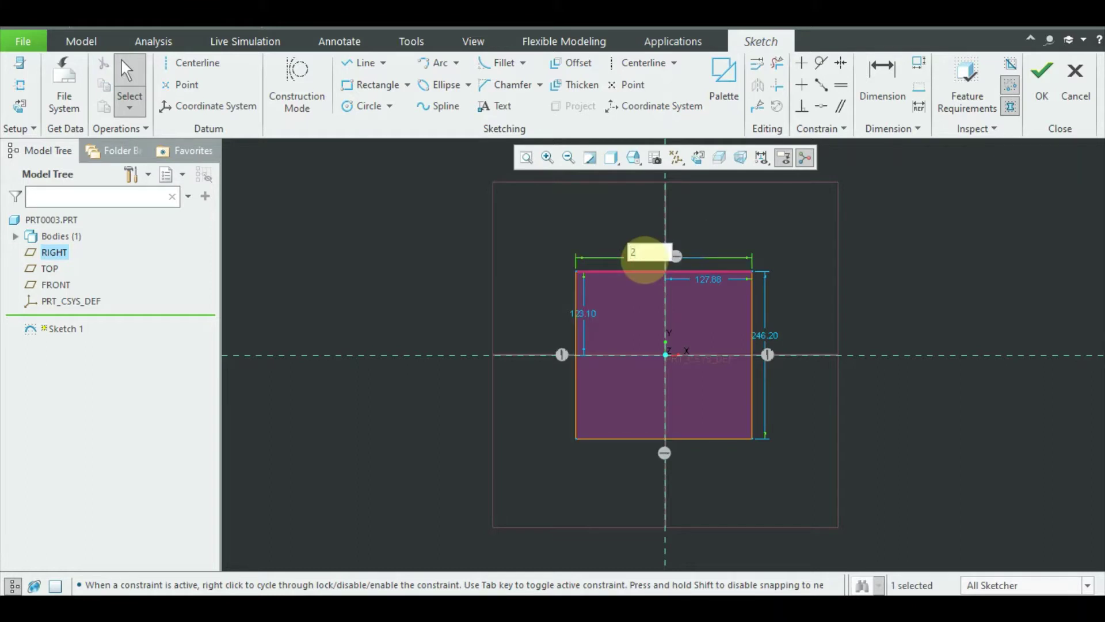
type("00")
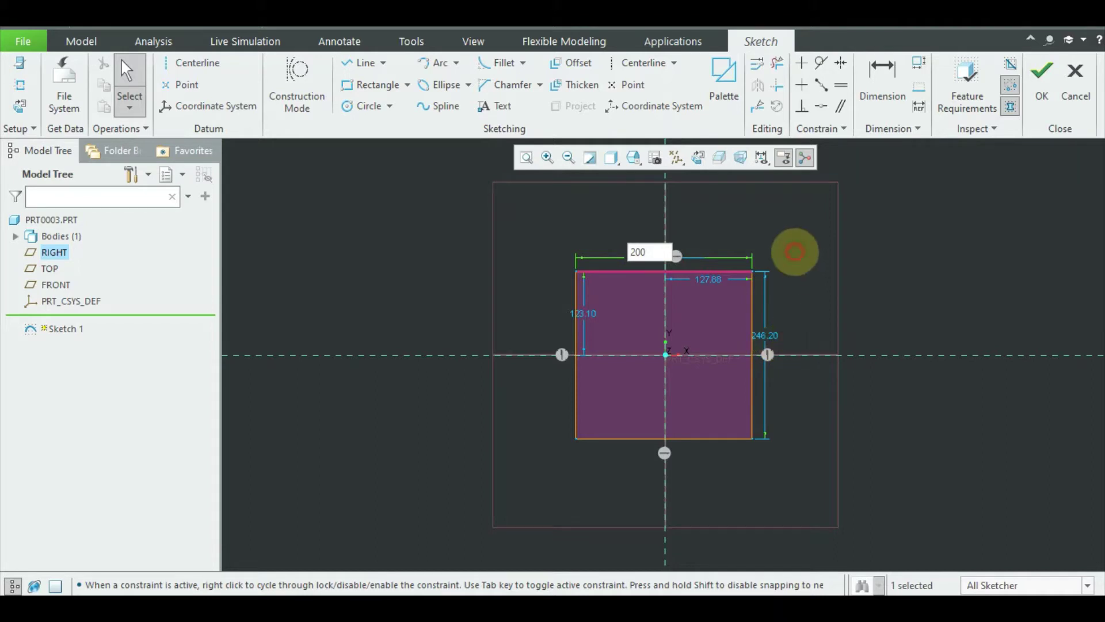
left_click(795, 252)
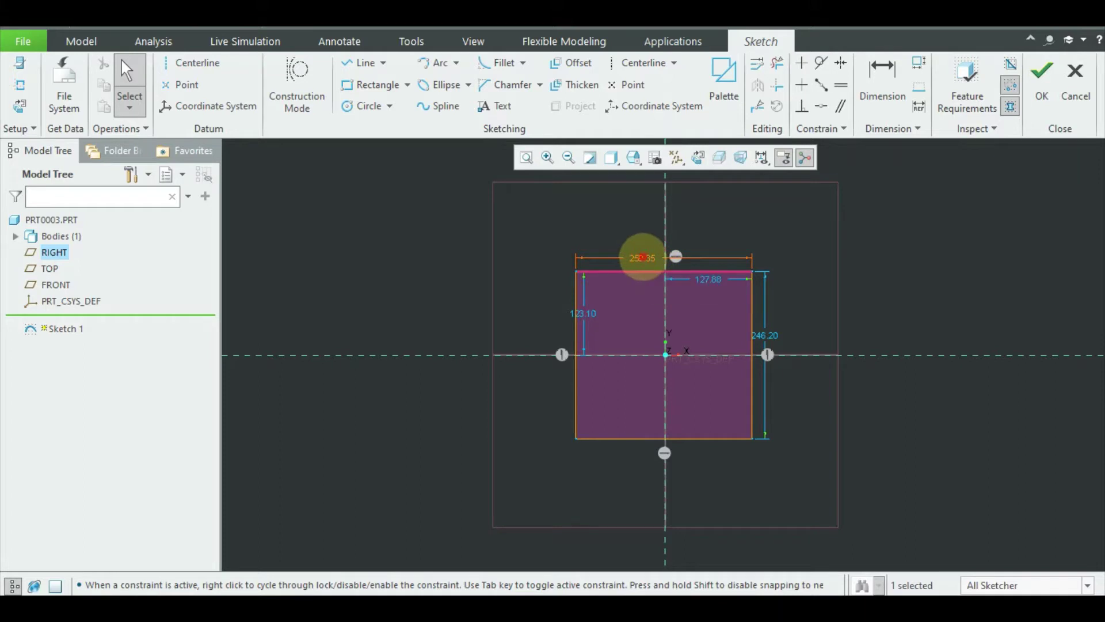
double_click(643, 257)
type("2")
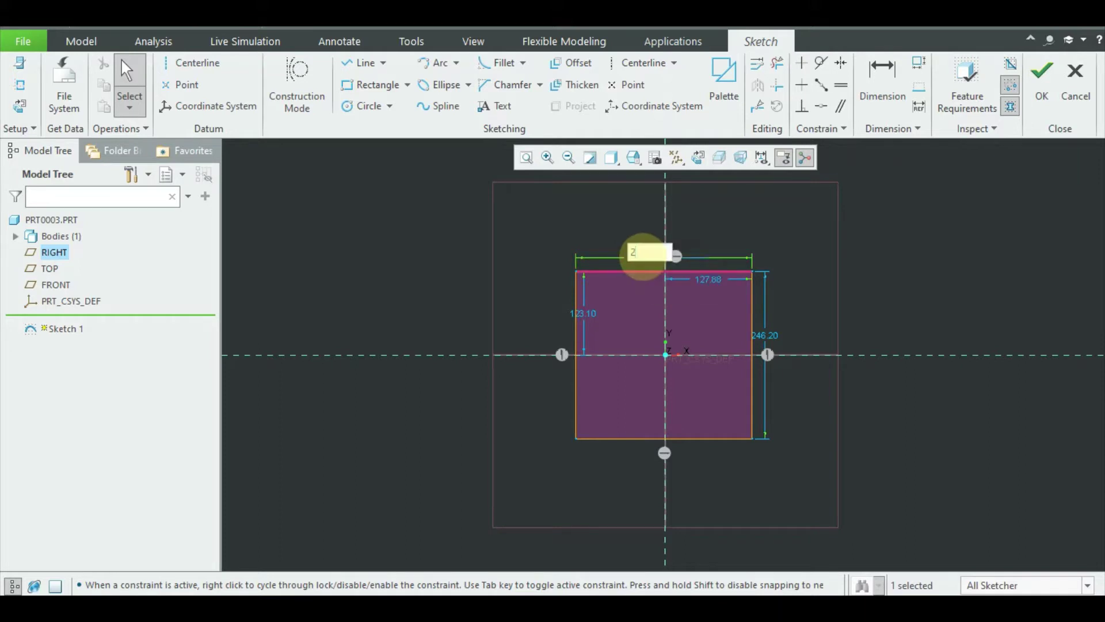
type("00")
key("Return")
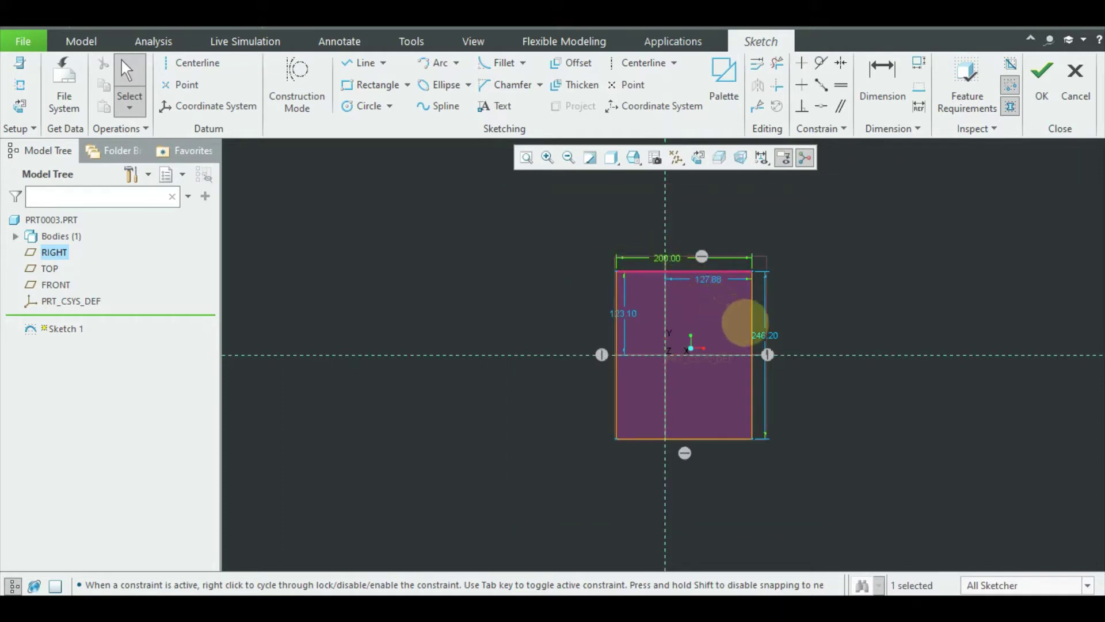
double_click(764, 336)
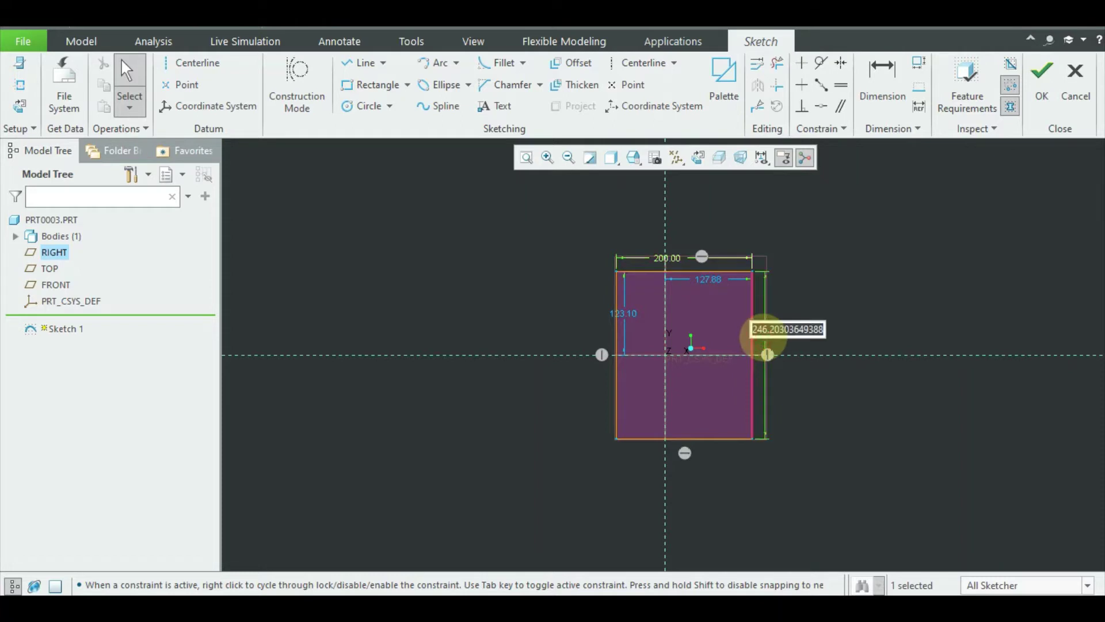
type("200")
key("Return")
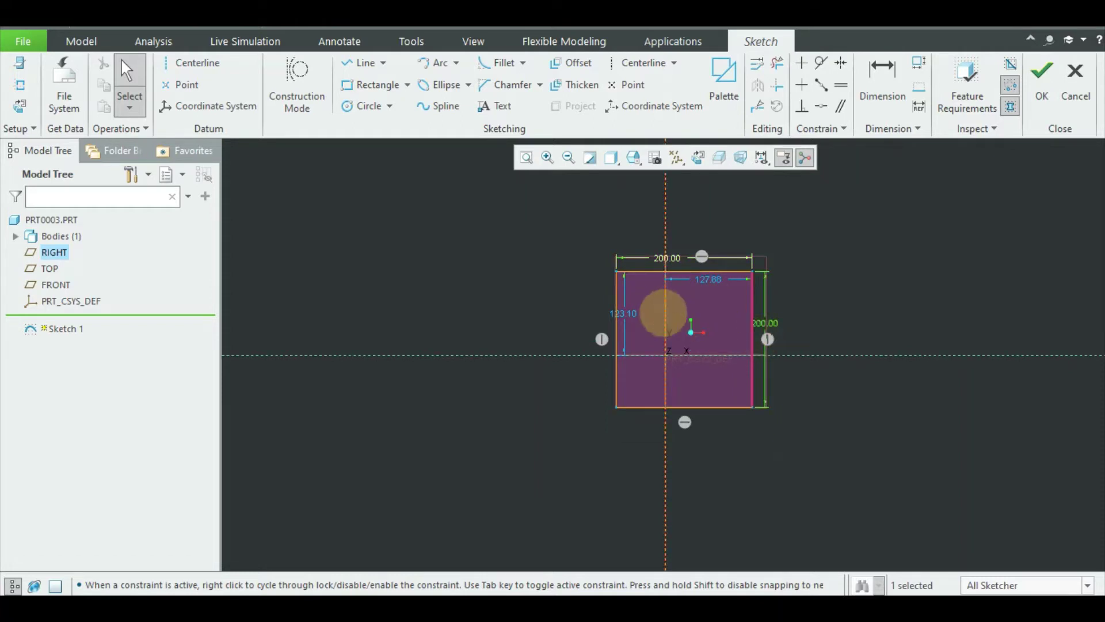
Set the left and top offset dimensions to 100 so the square centres on the origin.
double_click(627, 313)
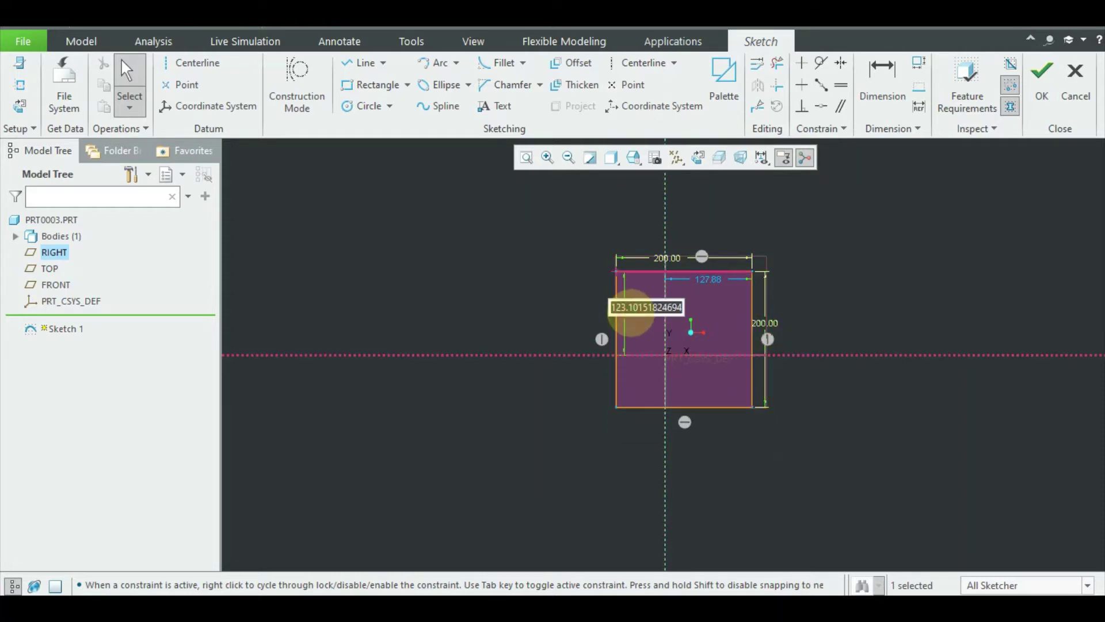
type("100")
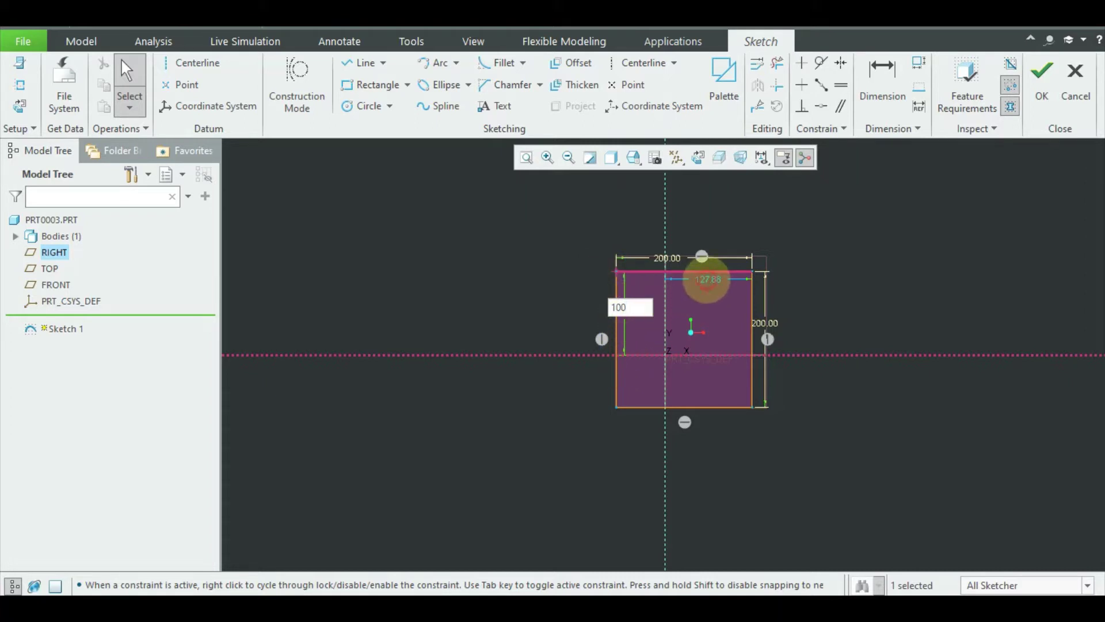
left_click(707, 280)
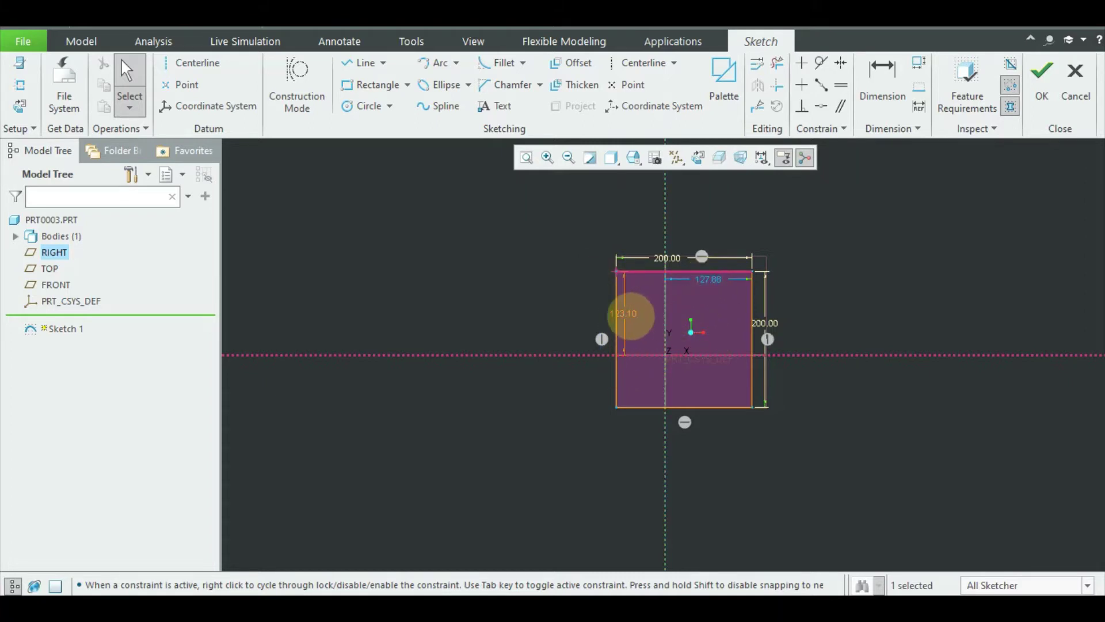
double_click(624, 311)
type("100")
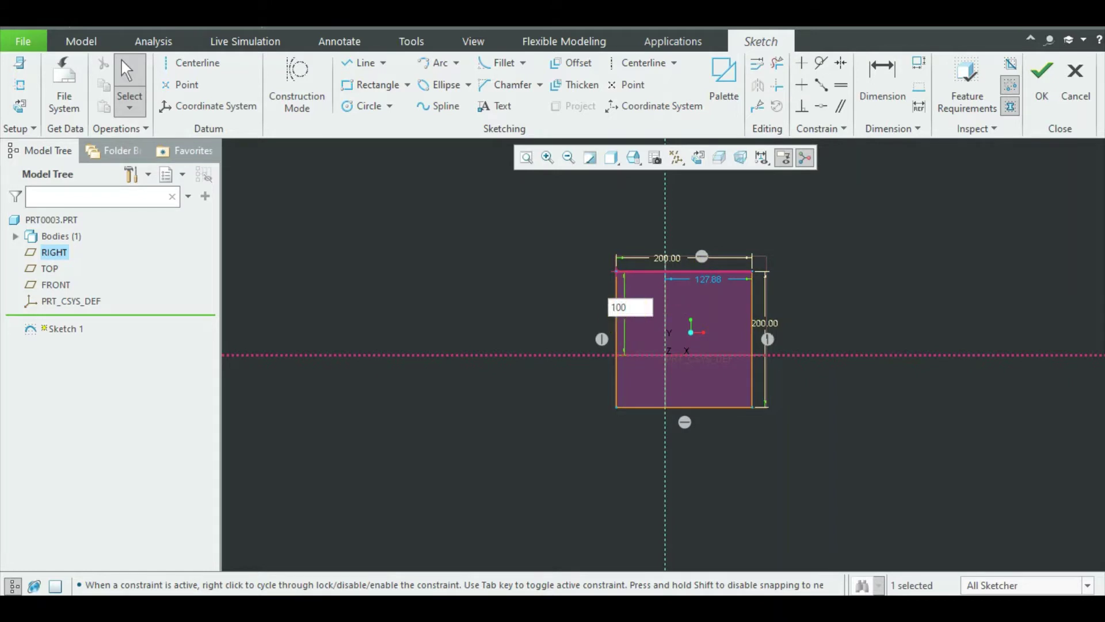
key("Return")
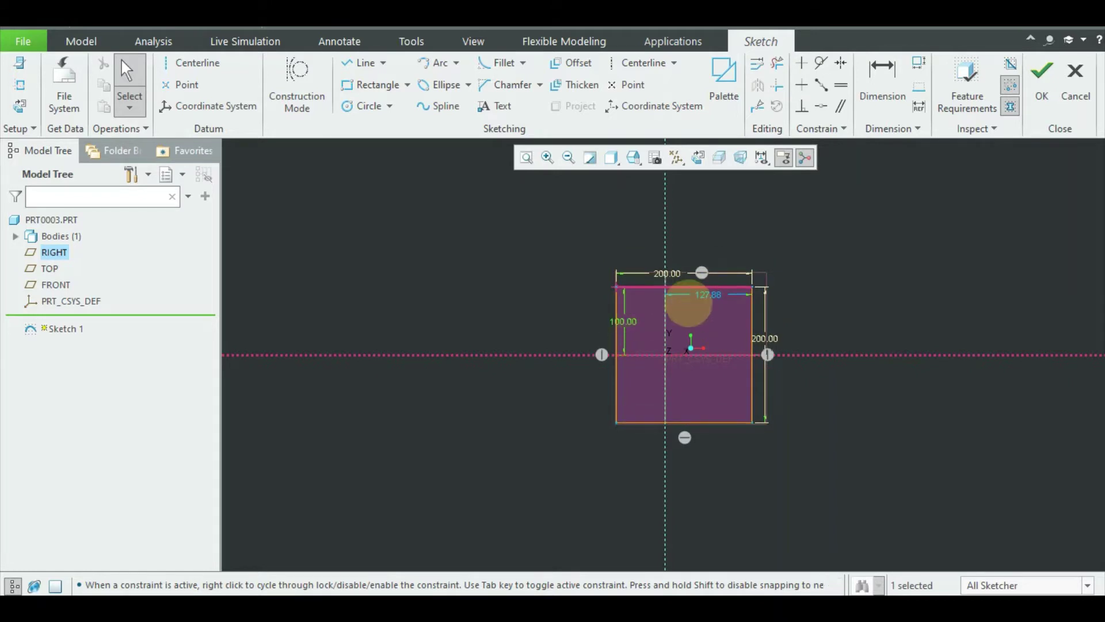
double_click(706, 294)
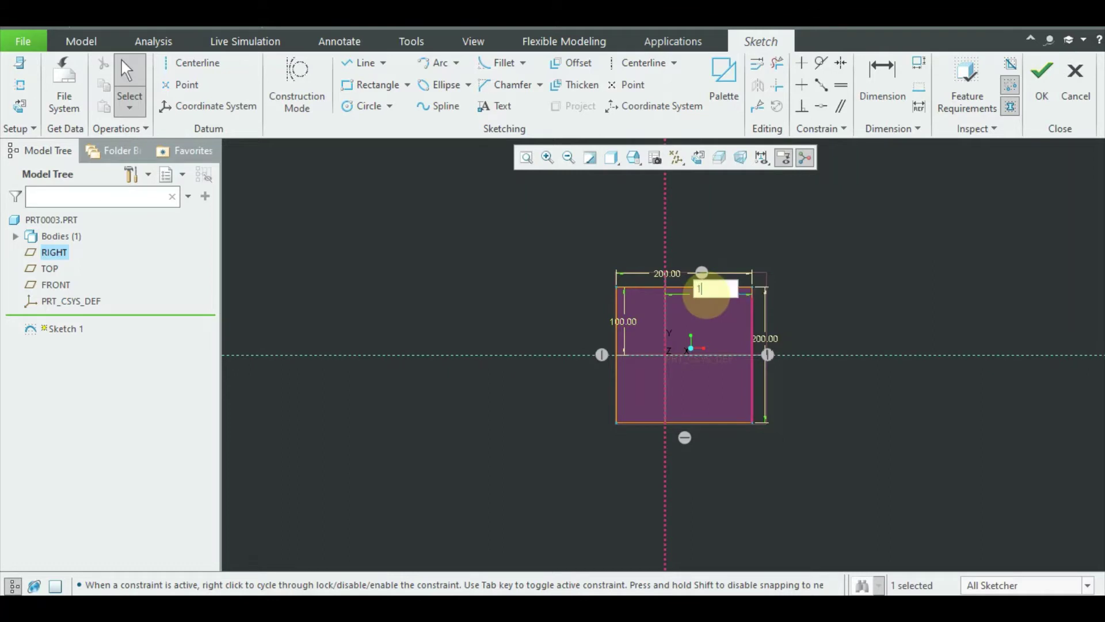
type("100")
key("Return")
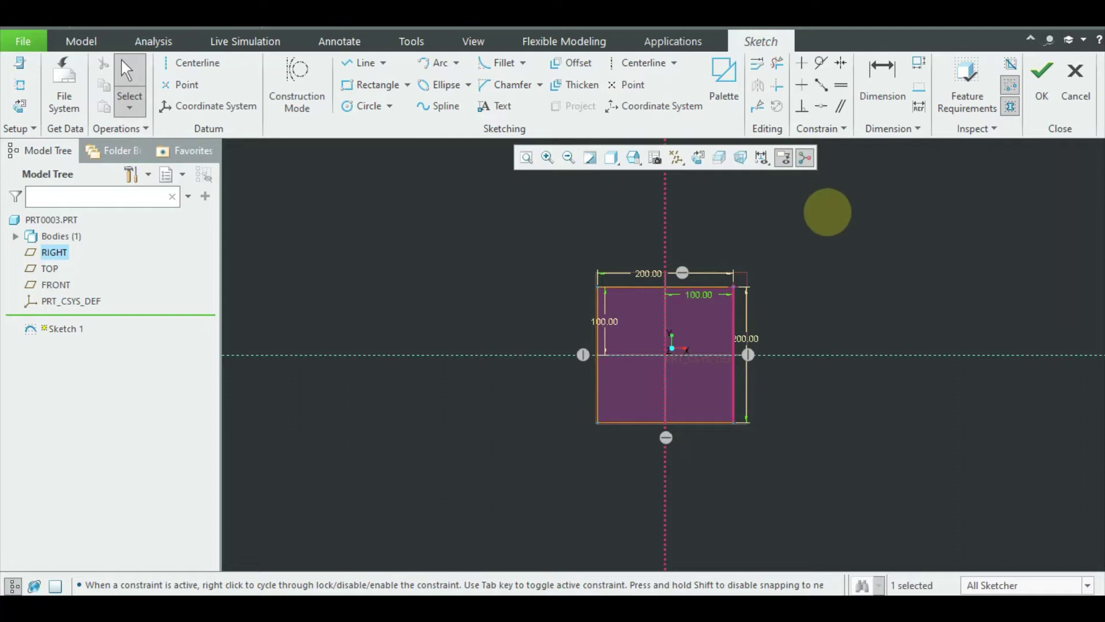
left_click(829, 273)
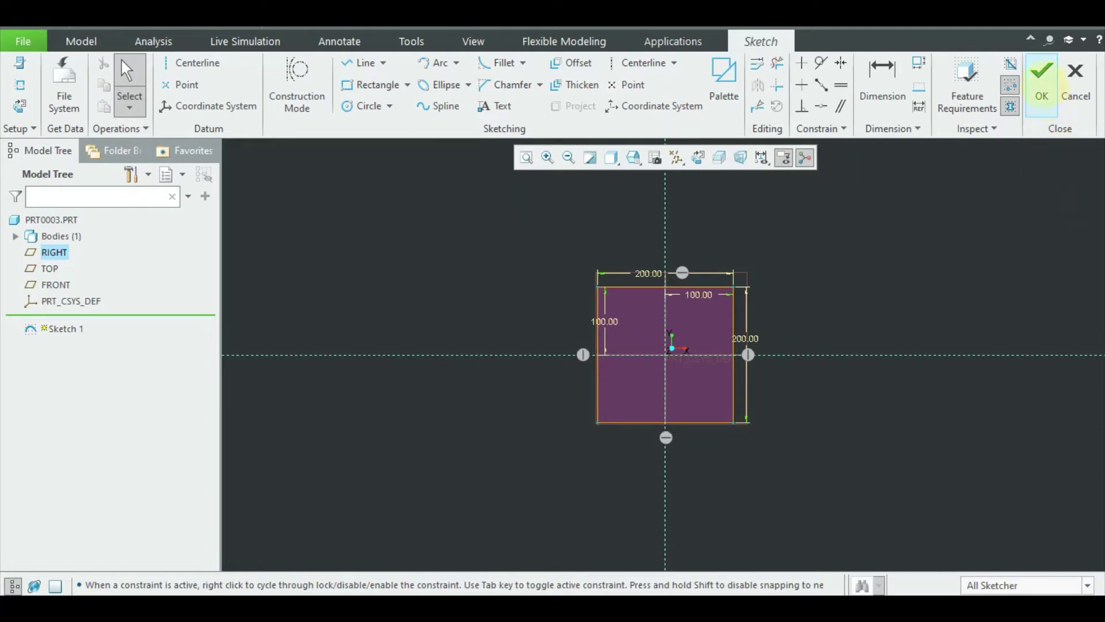
Accept the 200 × 200 square sketch and exit the sketcher.
left_click(1042, 81)
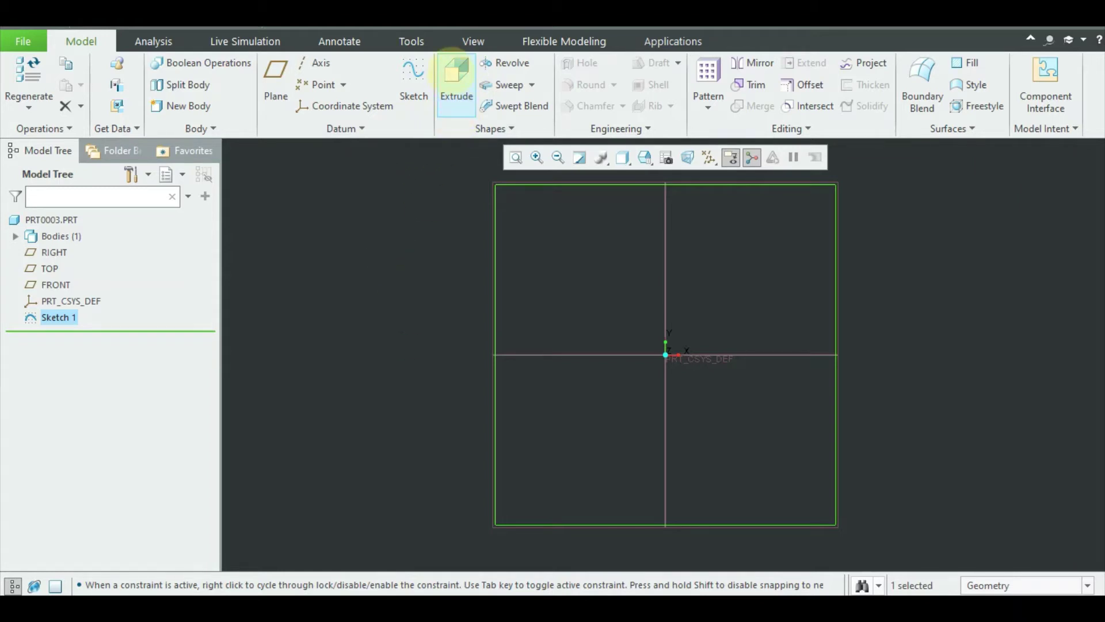
Extrude Sketch 1 200 mm deep into a solid cube, checked in the default view.
left_click(454, 69)
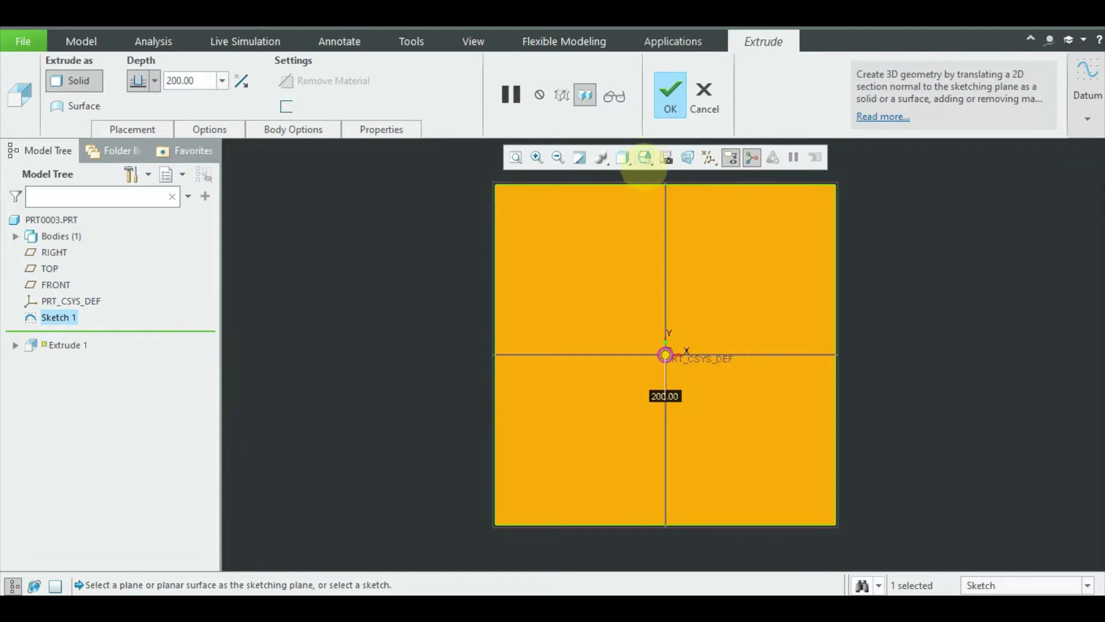
left_click(645, 158)
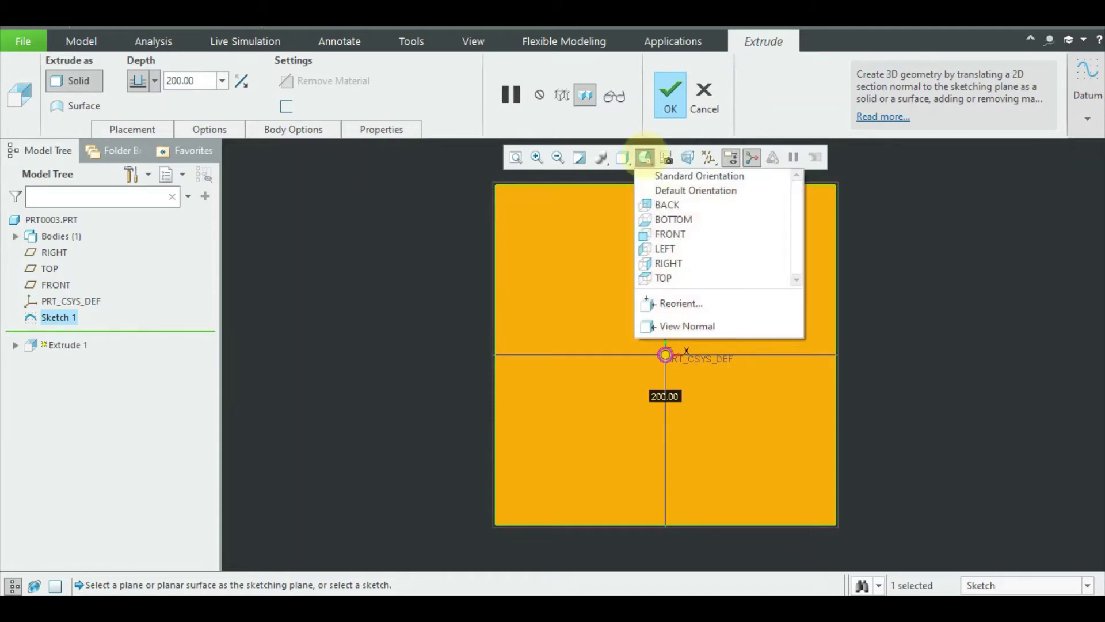
key("ctrl+d")
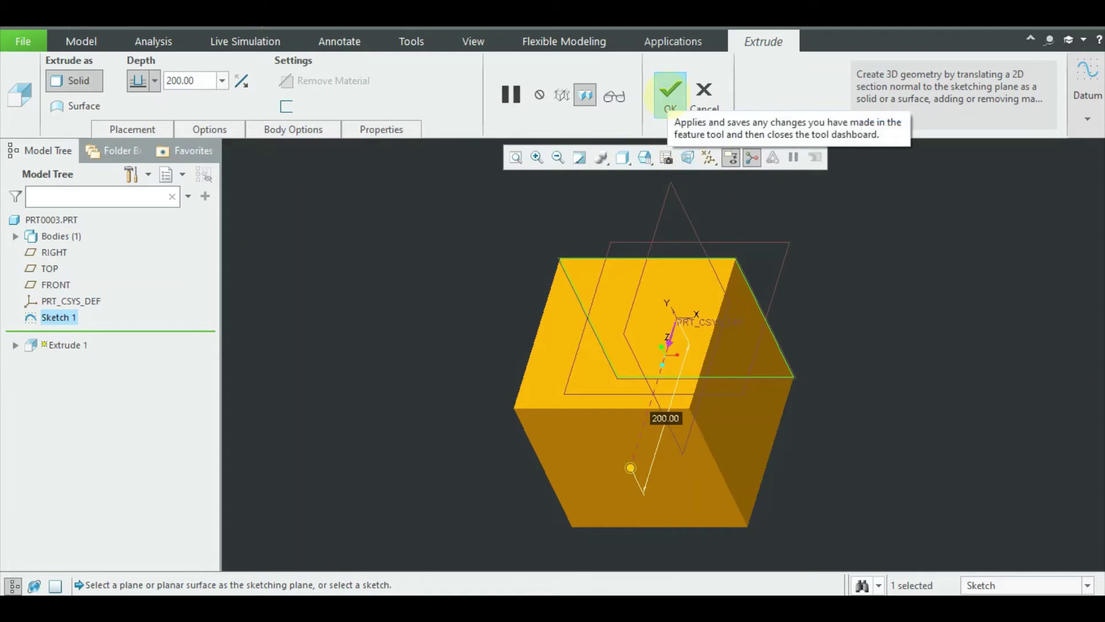
left_click(667, 92)
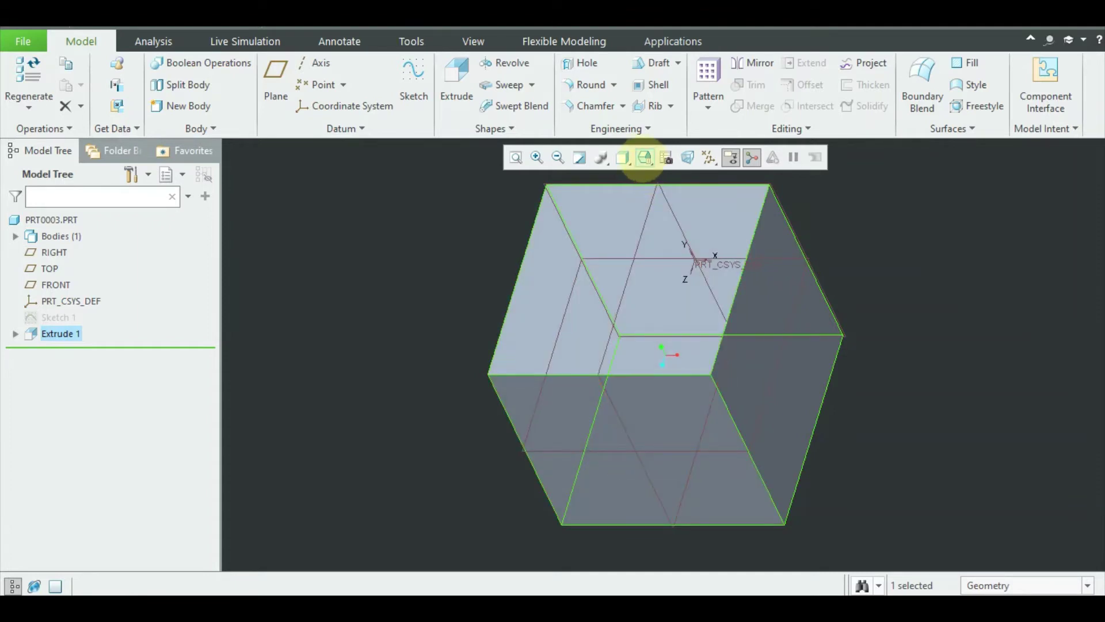
Switch the view to the saved FRONT orientation facing the cube.
left_click(644, 156)
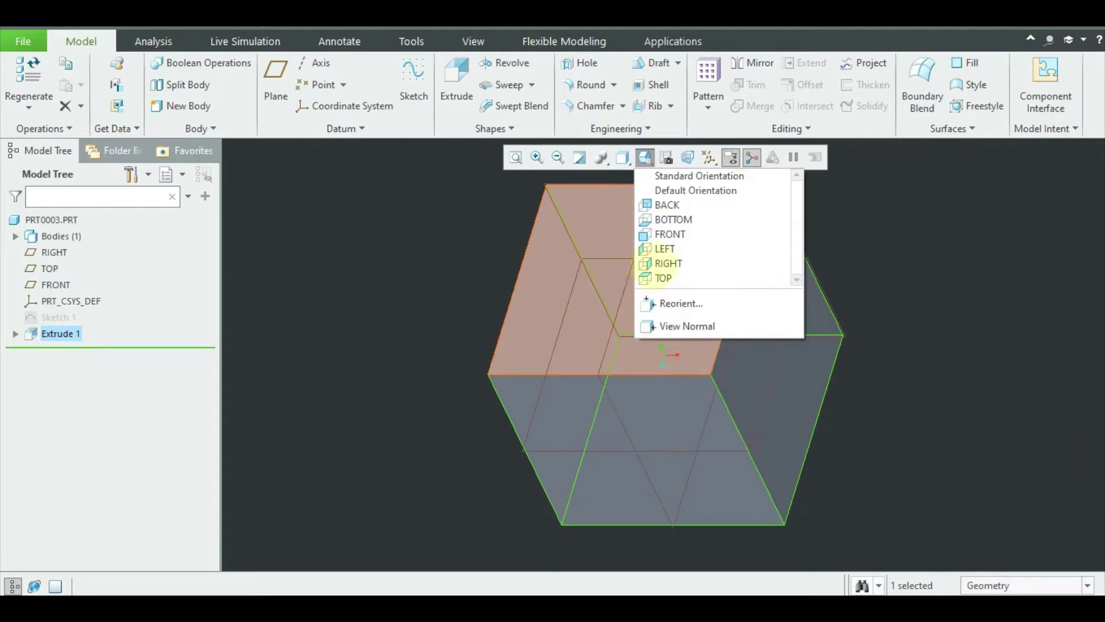
left_click(670, 235)
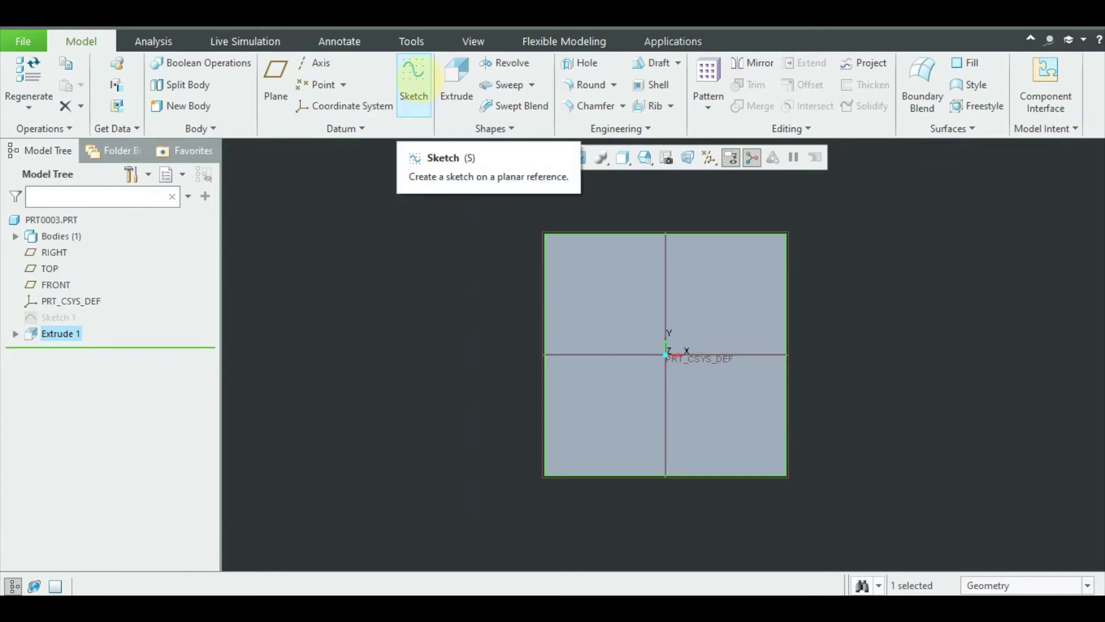
Start Sketch 2 on the cube's front face, keeping RIGHT as the reference.
left_click(432, 73)
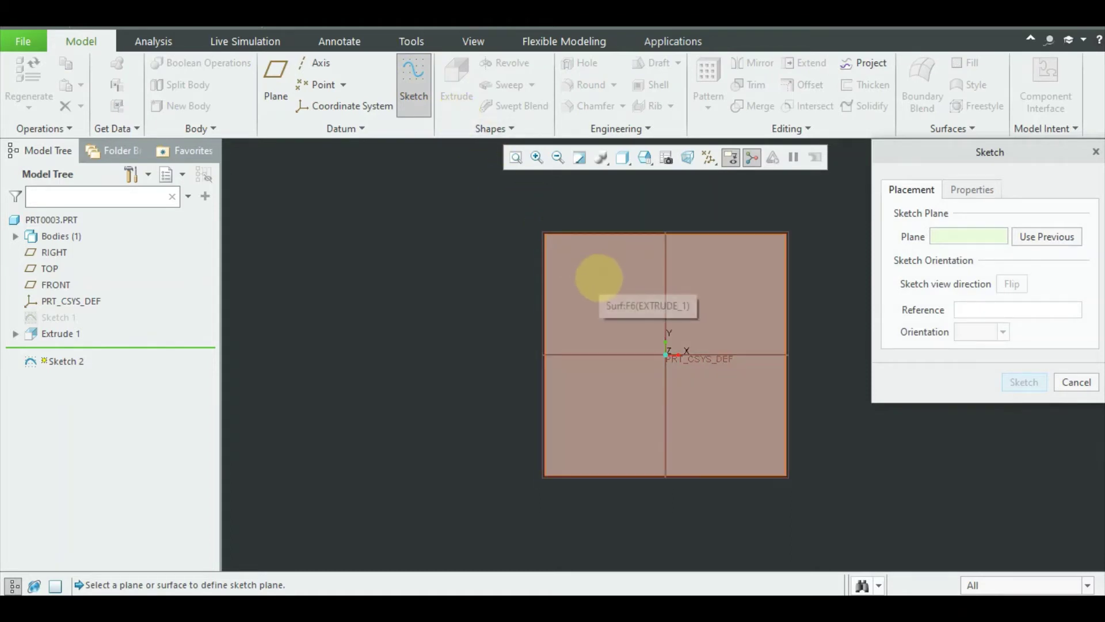
left_click(599, 278)
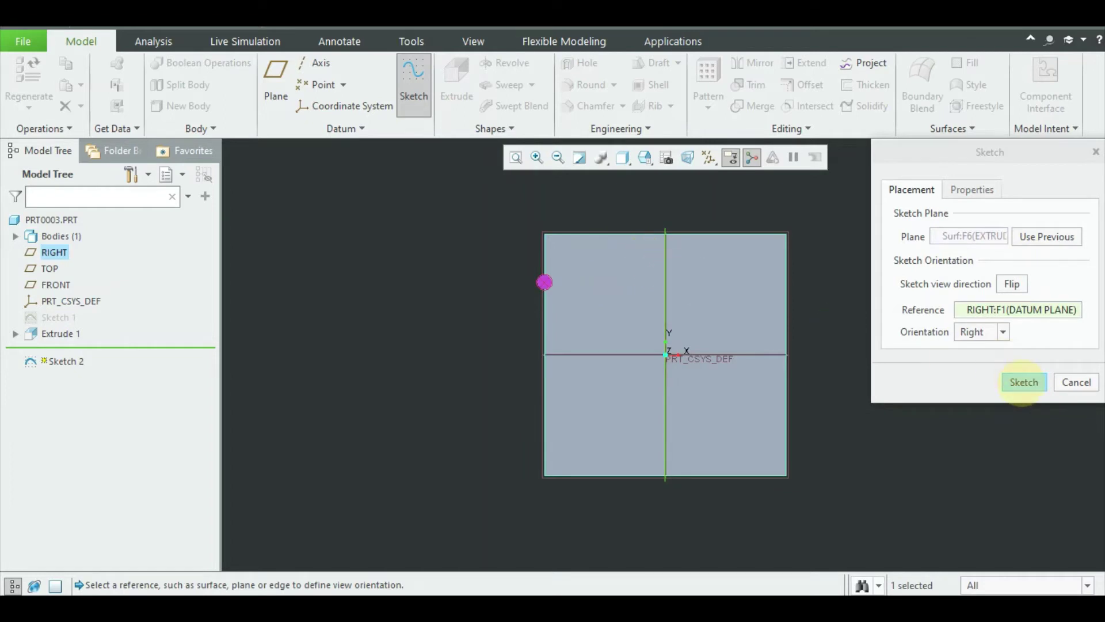
left_click(1023, 382)
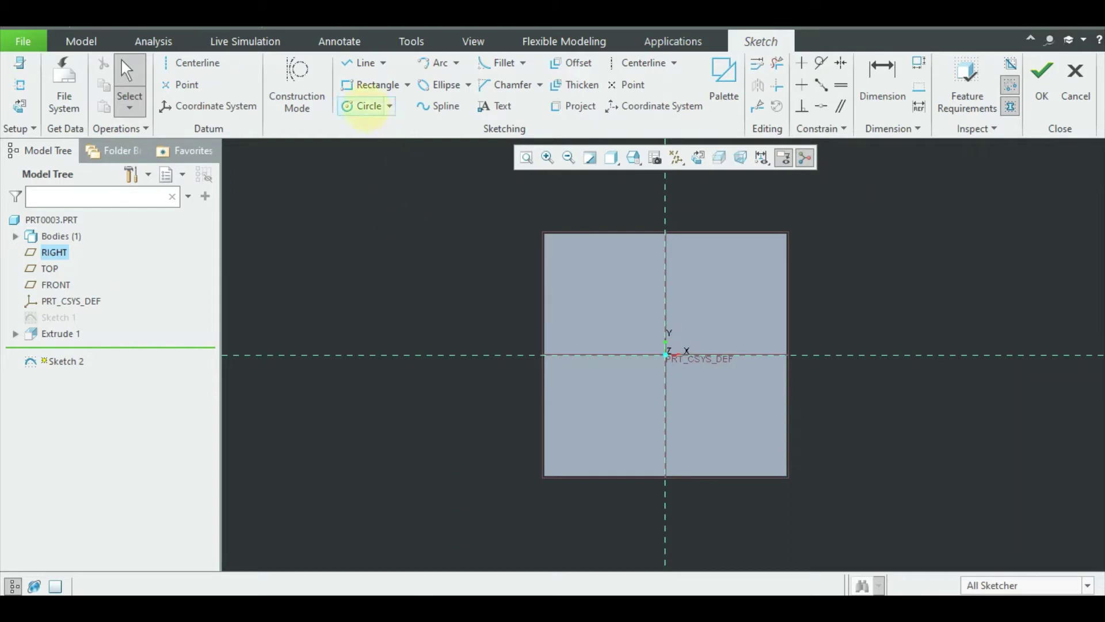
Draw a circle at the origin and set its diameter to 50.
left_click(360, 106)
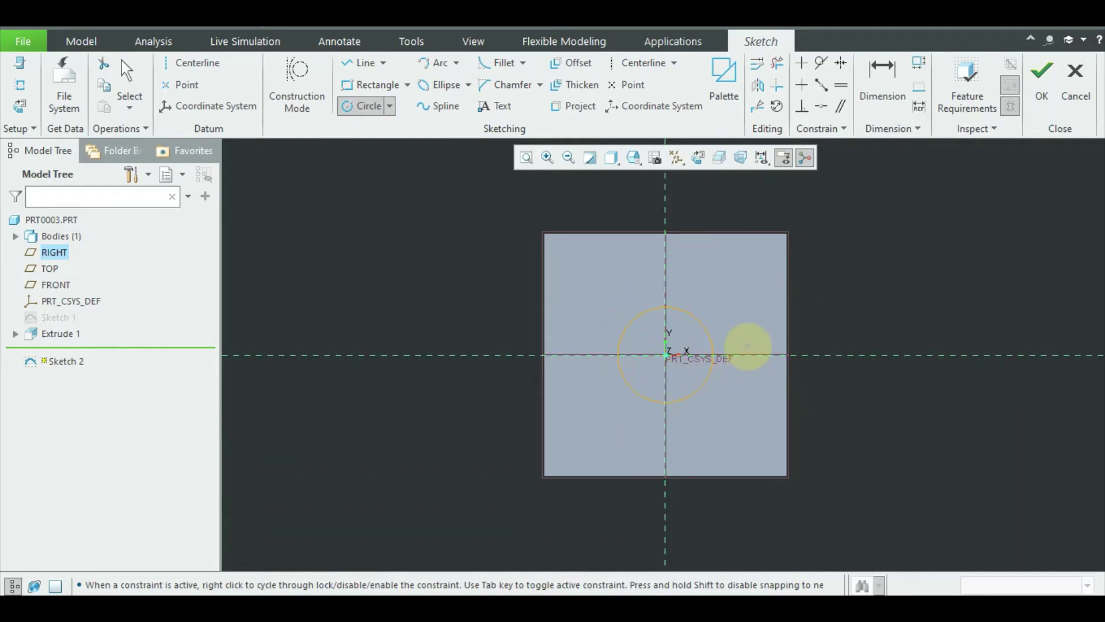
middle_click(747, 345)
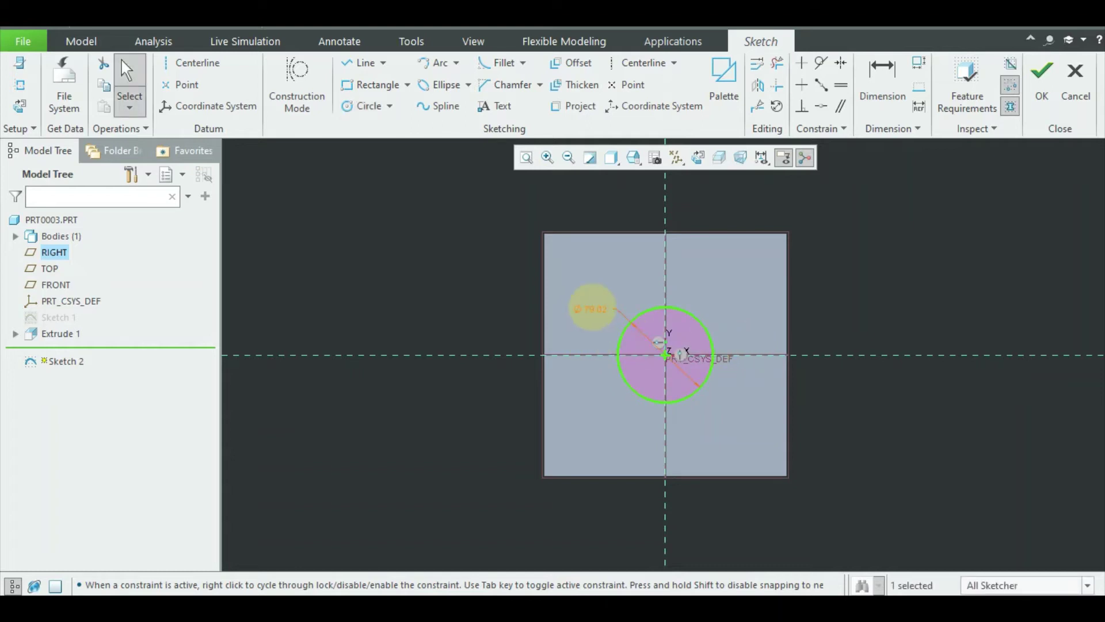
double_click(593, 309)
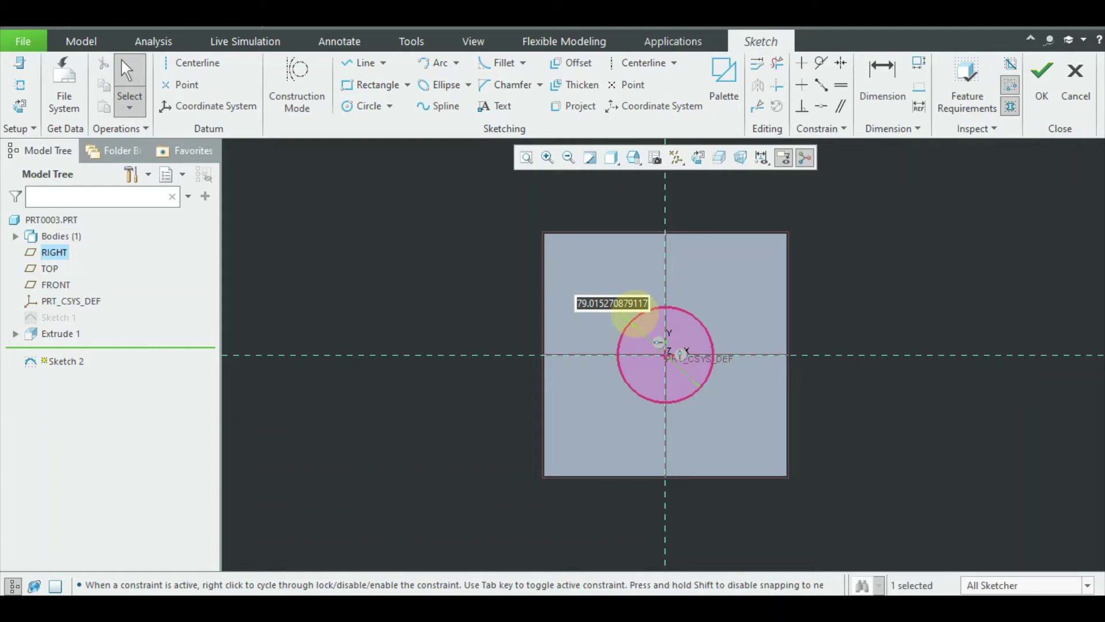
type("50")
key("Return")
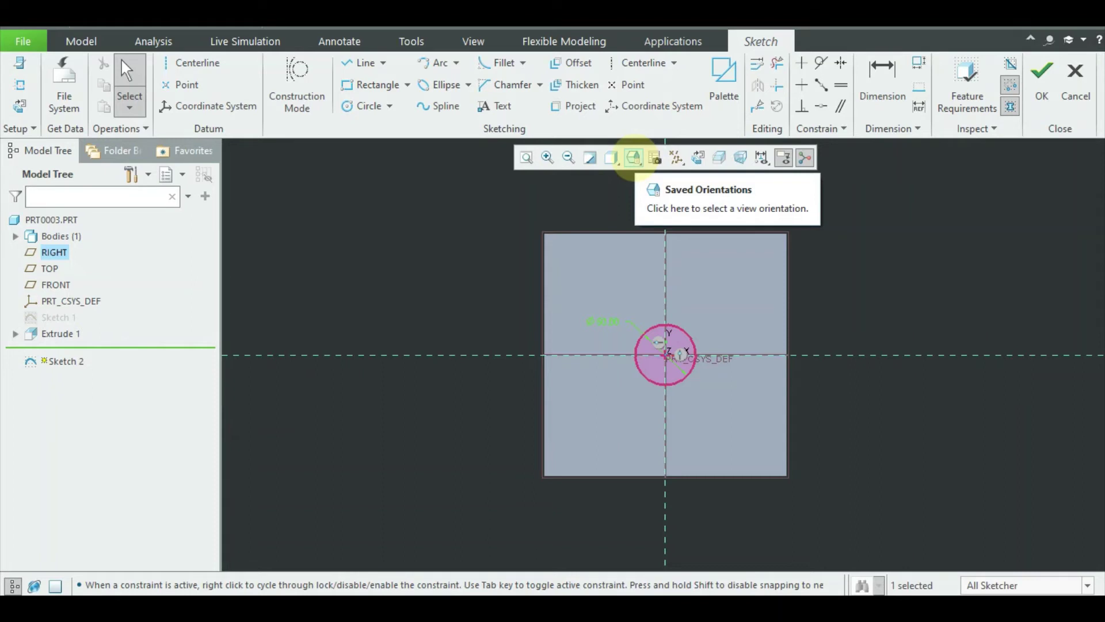
Return to the default 3D view and finish Sketch 2.
left_click(633, 156)
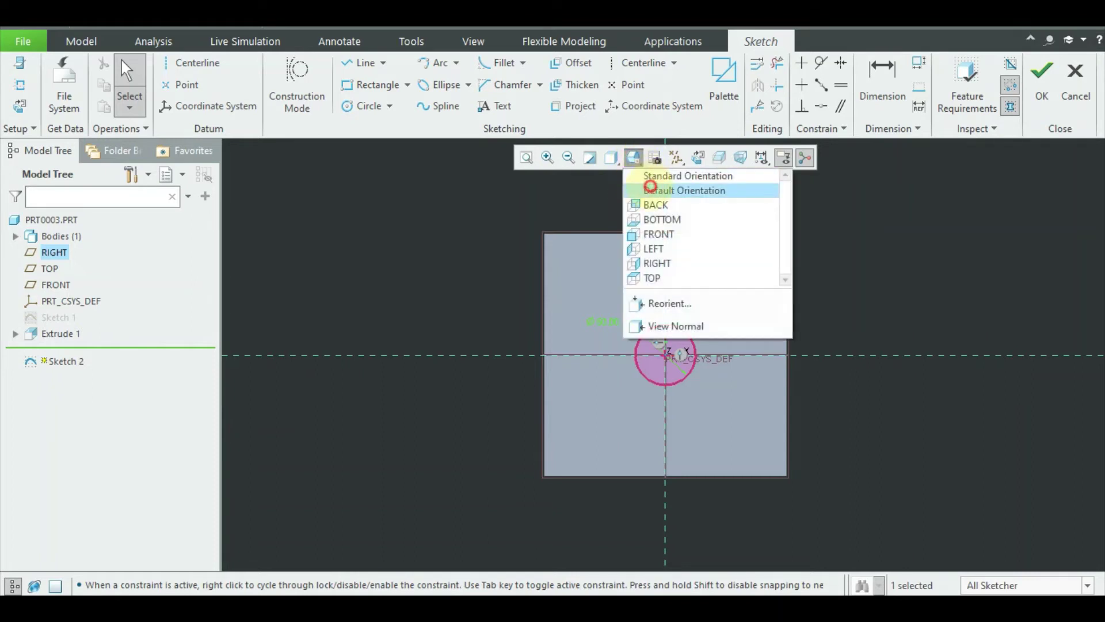
left_click(650, 188)
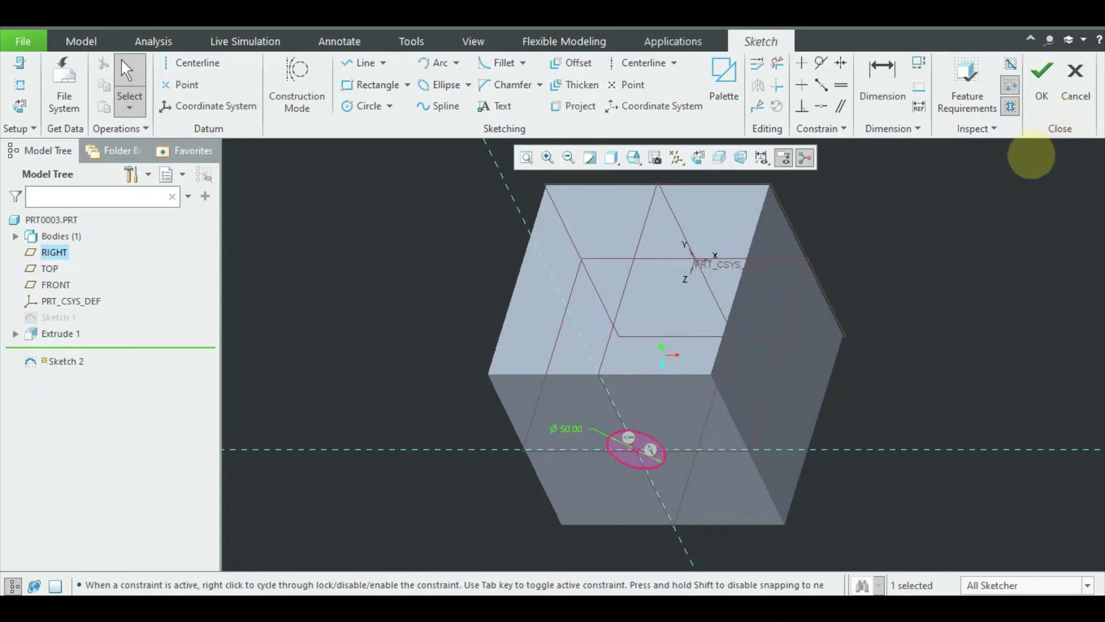
left_click(1041, 87)
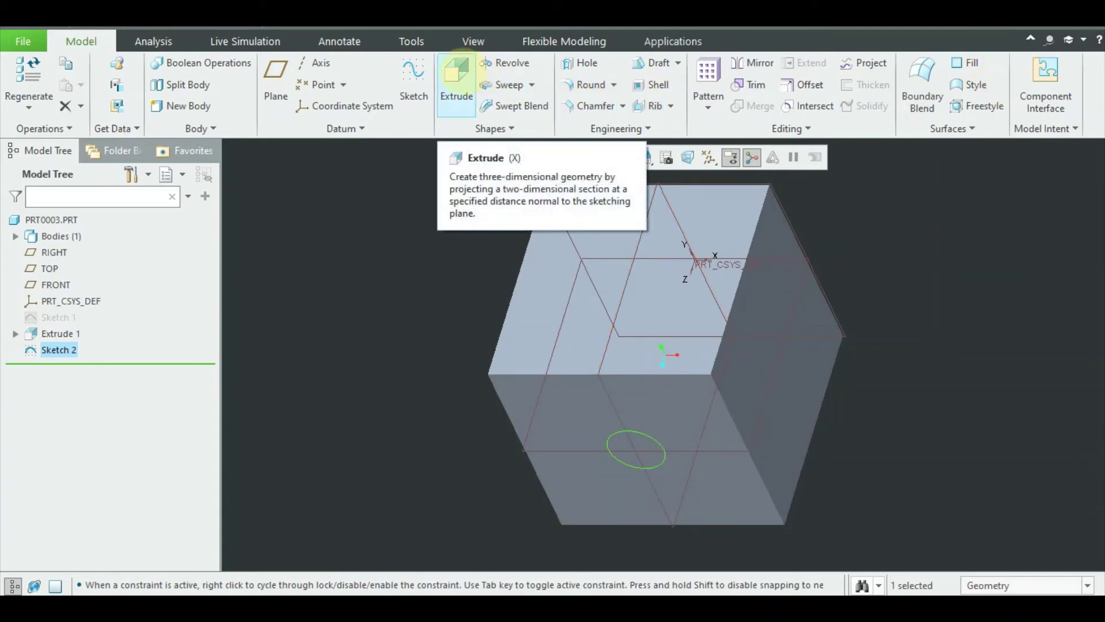
Extrude the circle as a Remove Material cut into the cube, 294.50 deep.
left_click(458, 75)
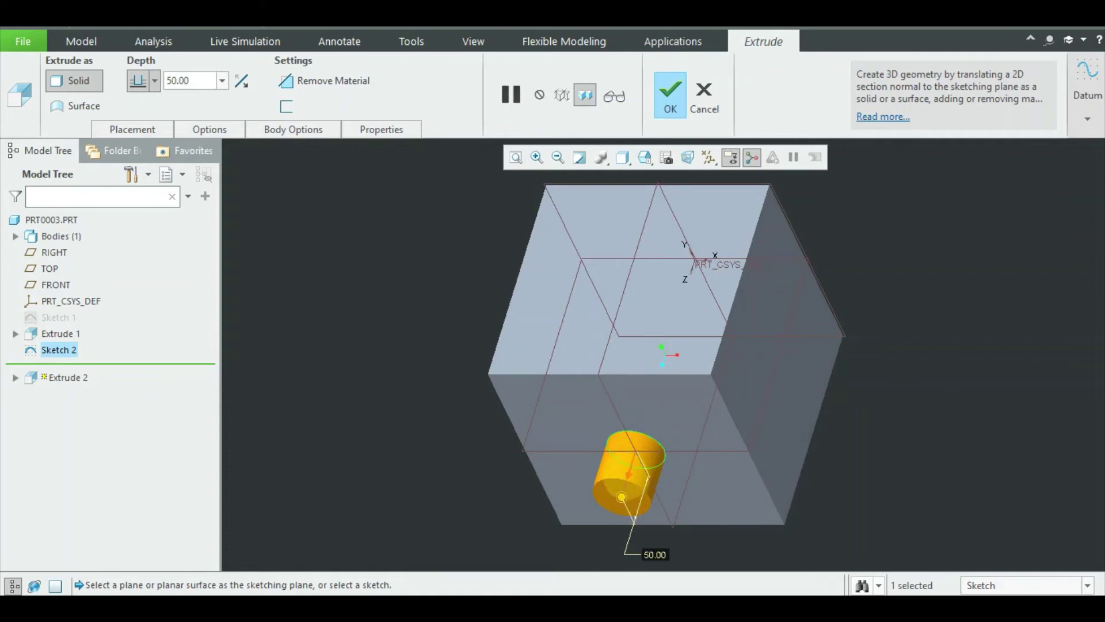
left_click(630, 469)
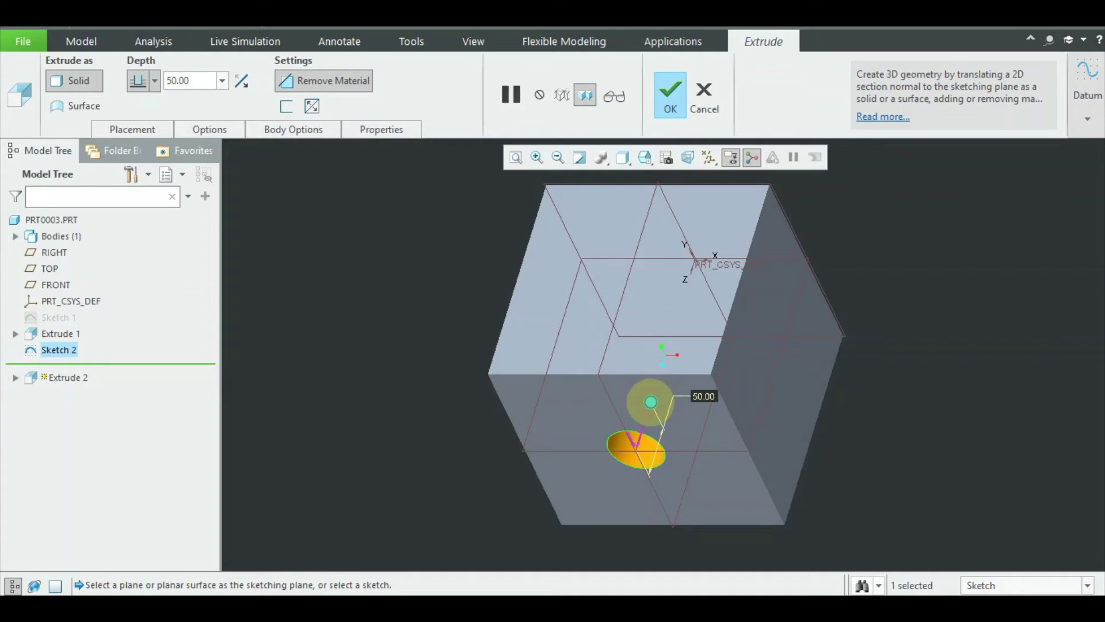
left_click_drag(651, 401, 748, 179)
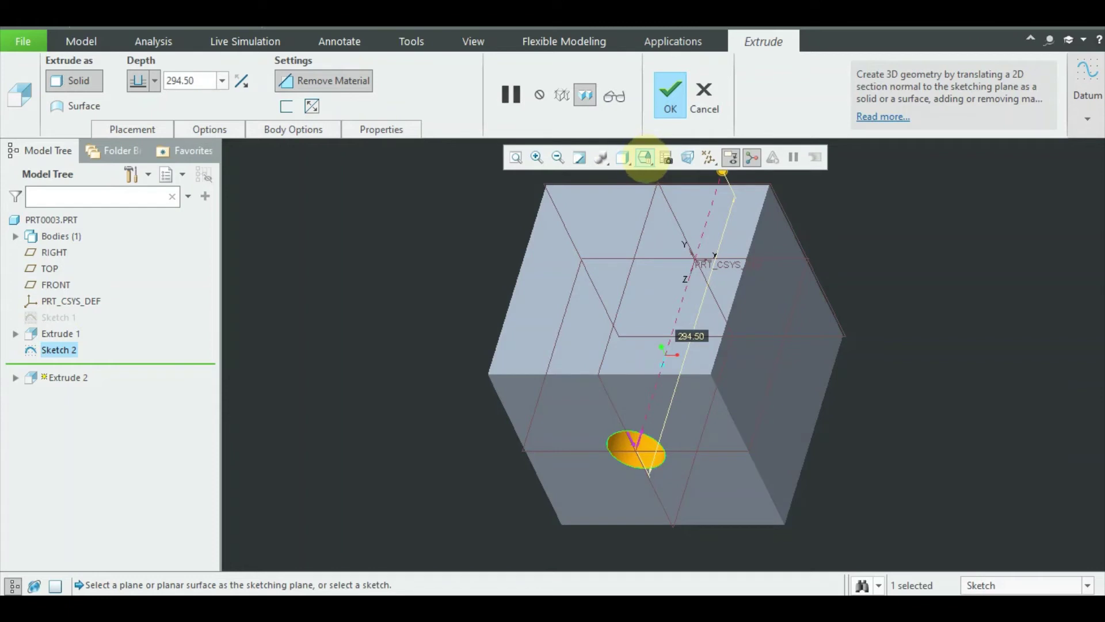
left_click(645, 157)
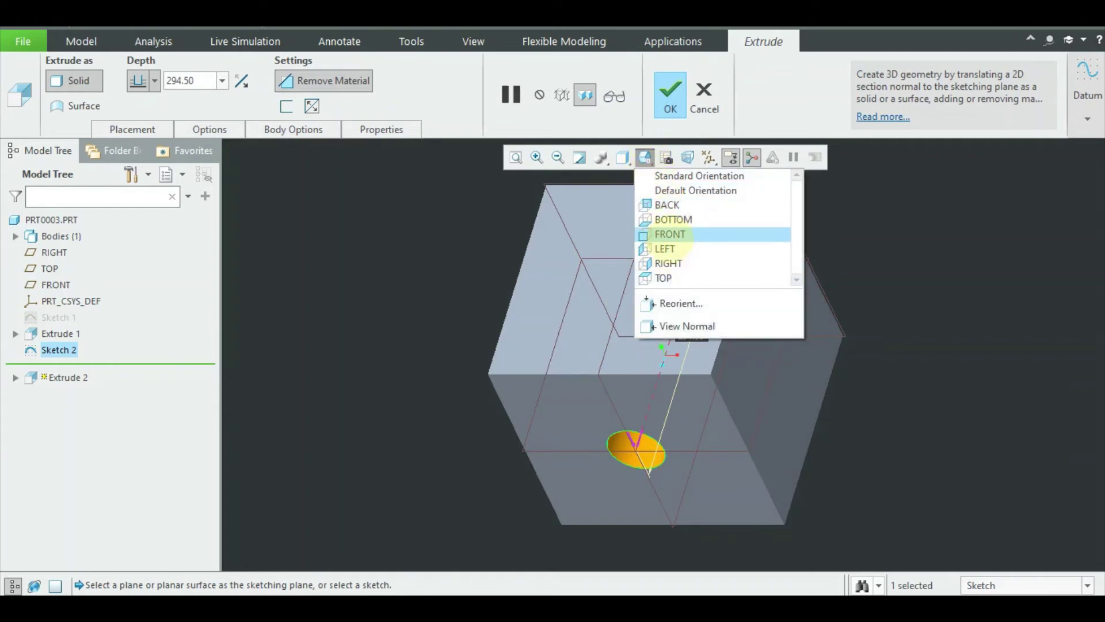
Check the cut from the FRONT view, then confirm Extrude 2 in the default view.
left_click(669, 235)
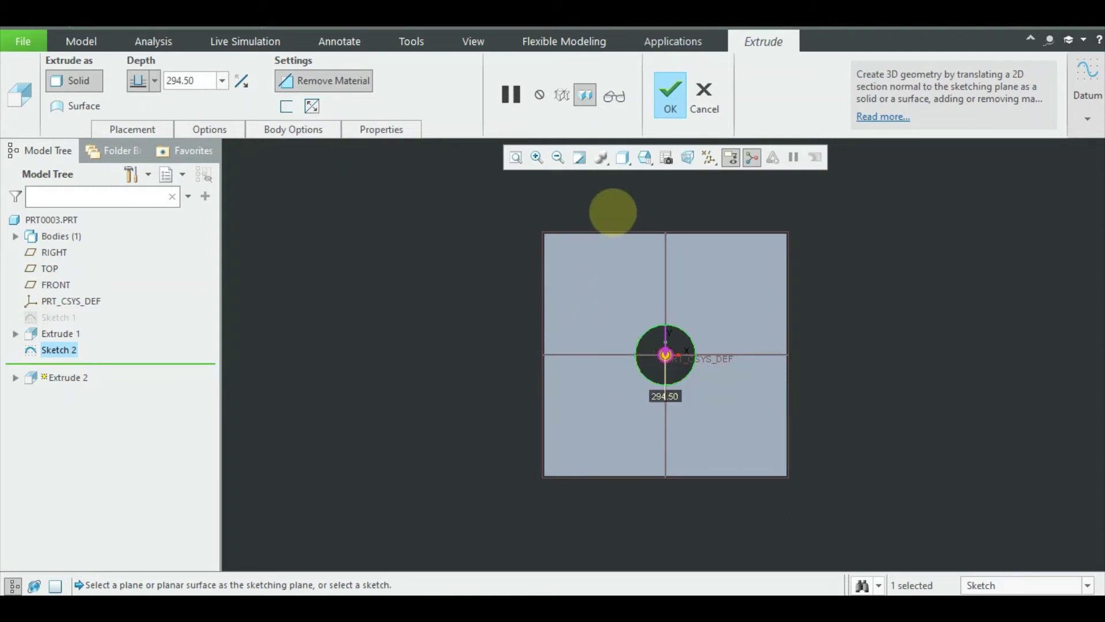
left_click(644, 157)
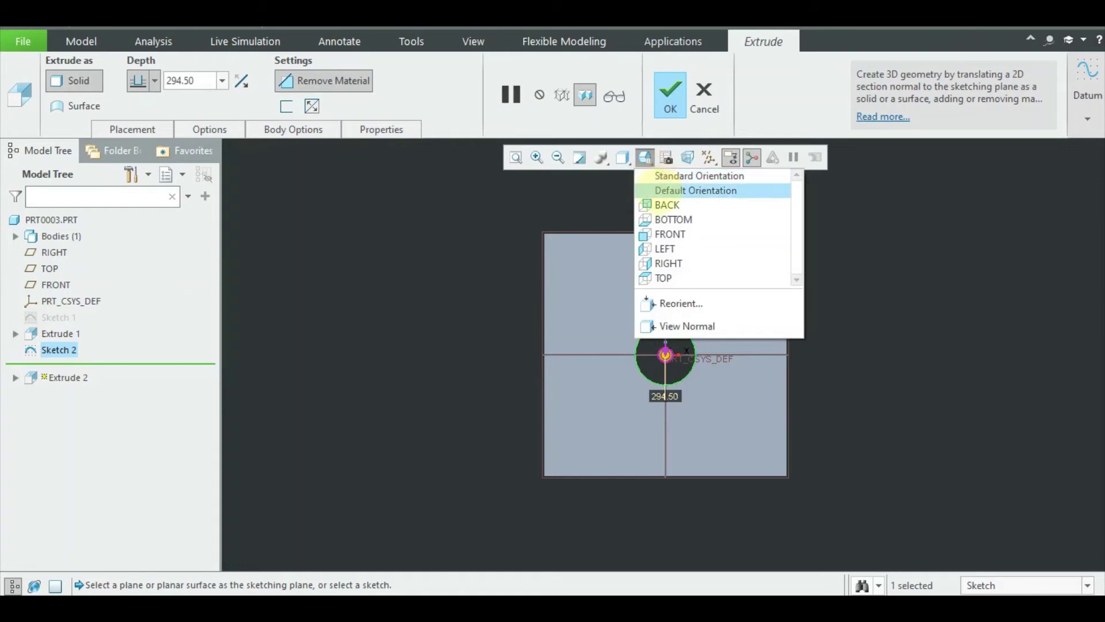
left_click(656, 190)
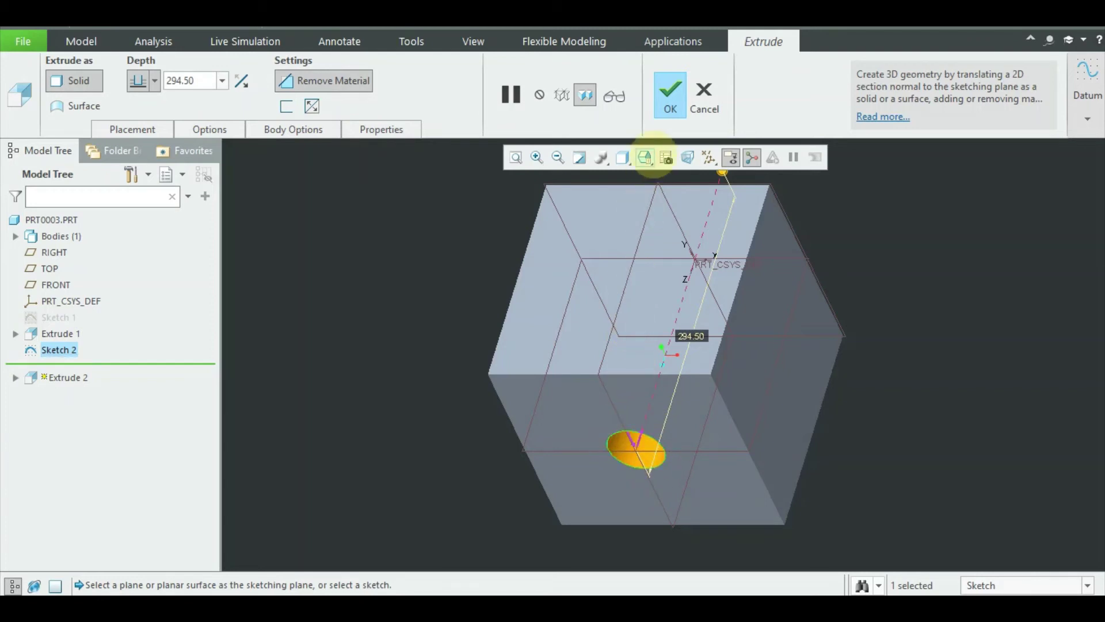
left_click(669, 95)
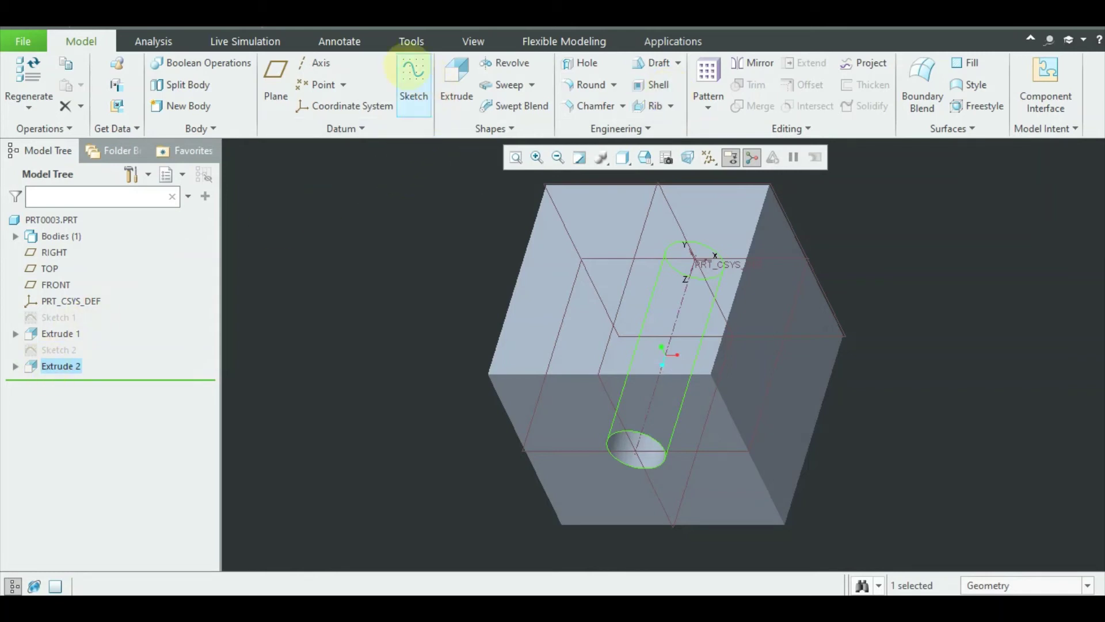
Start Sketch 3 on the cube's top face.
left_click(412, 70)
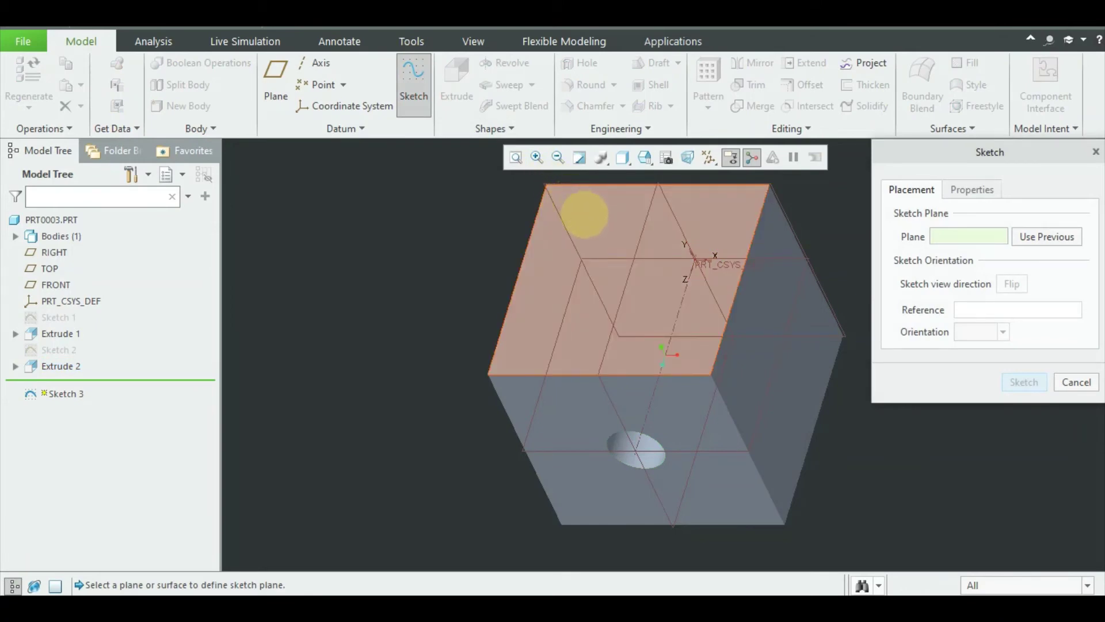
left_click(585, 214)
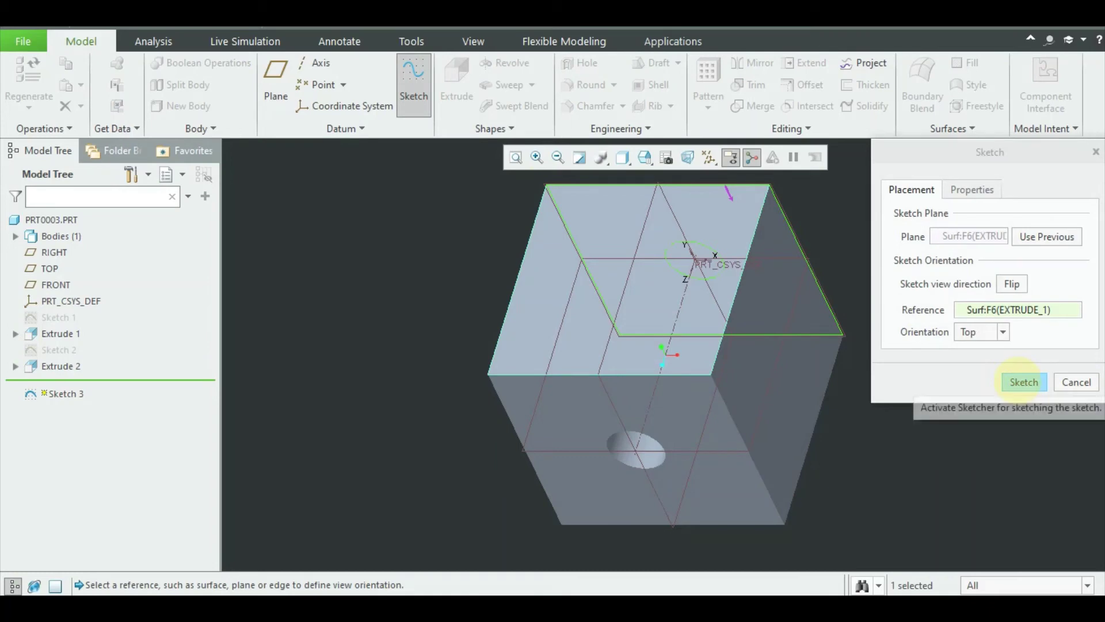
left_click(1018, 381)
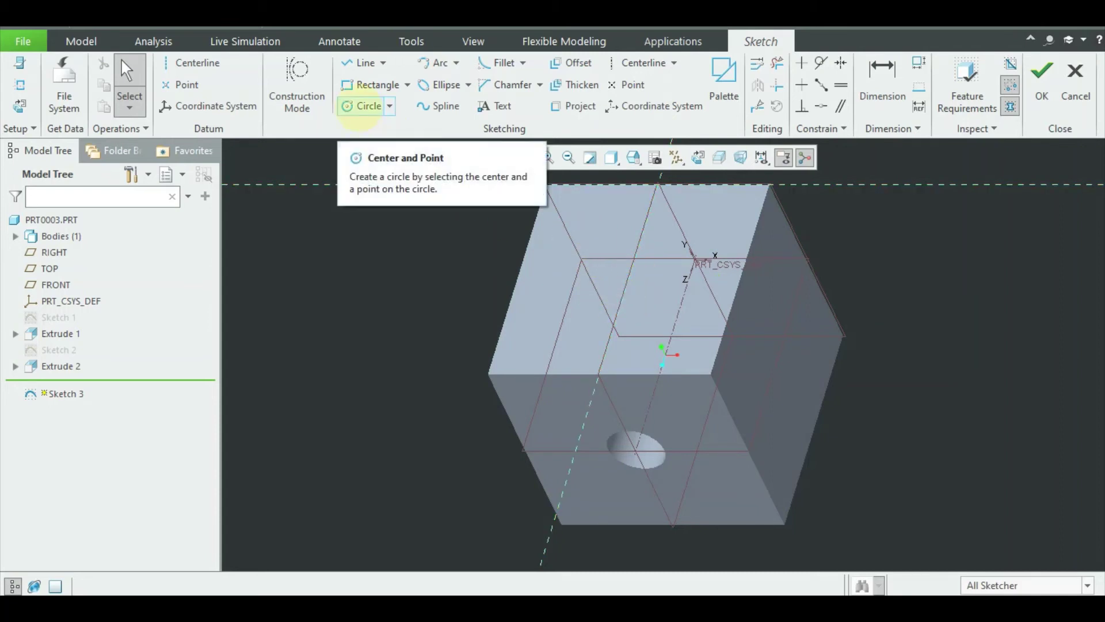
Choose the Center and Point circle tool and set the view to the TOP orientation.
left_click(358, 107)
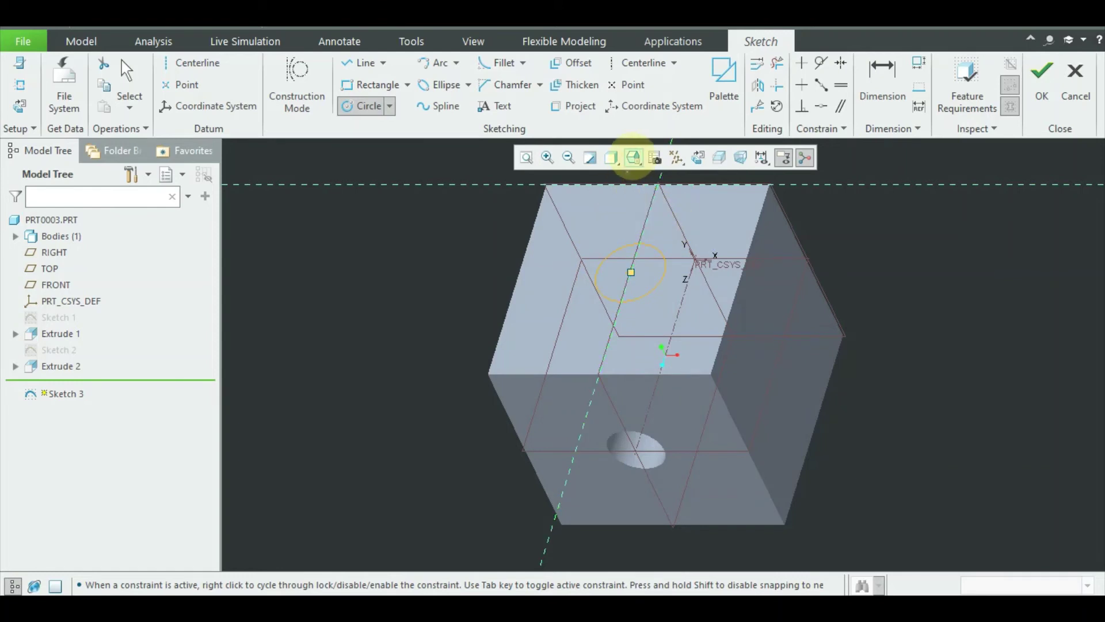
left_click(633, 156)
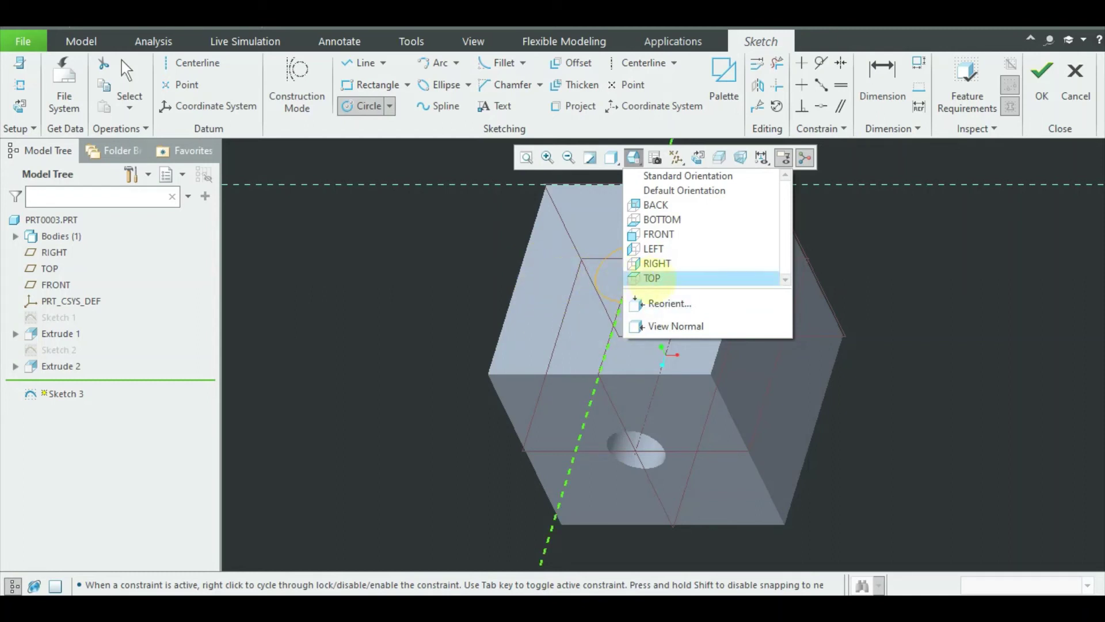
left_click(652, 279)
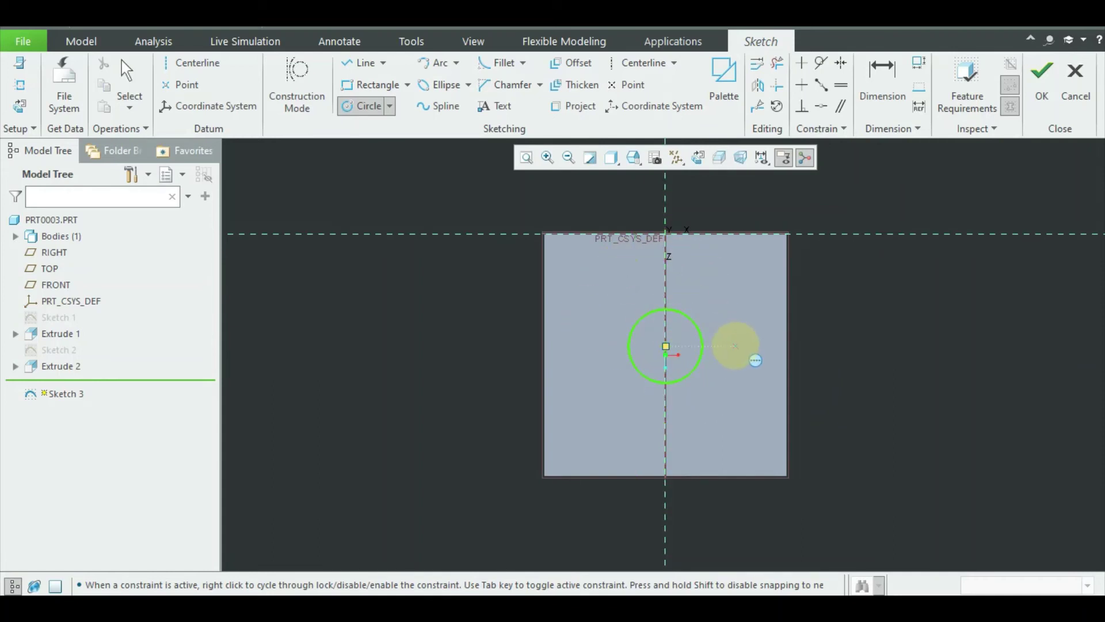
Give the circle a 50 diameter, place its centre 100 from the upper reference, and finish Sketch 3.
middle_click(685, 344)
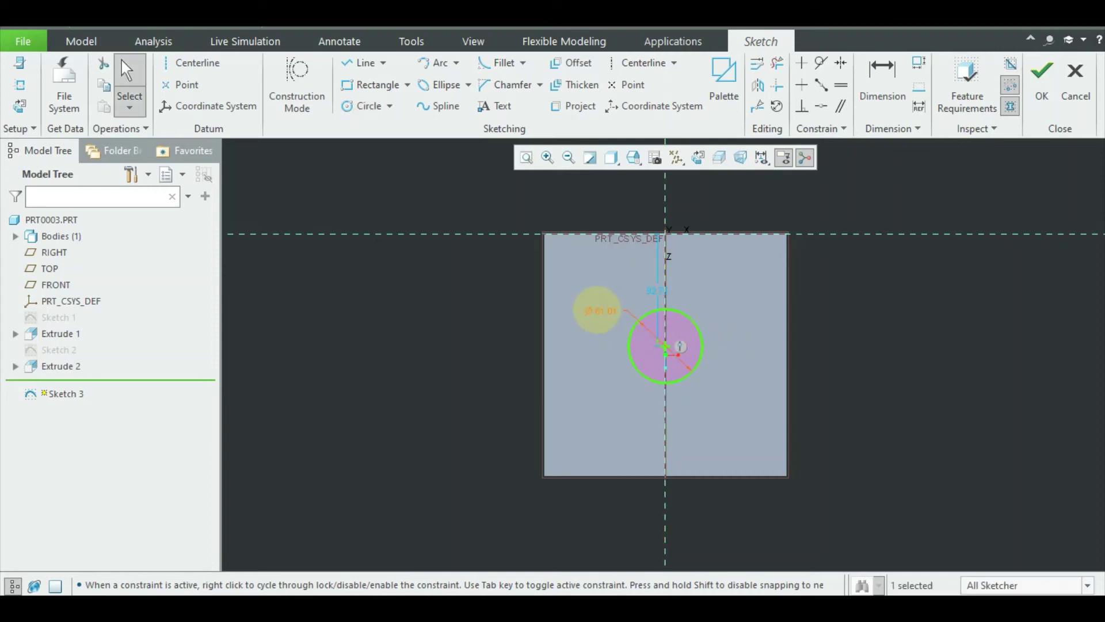
double_click(597, 310)
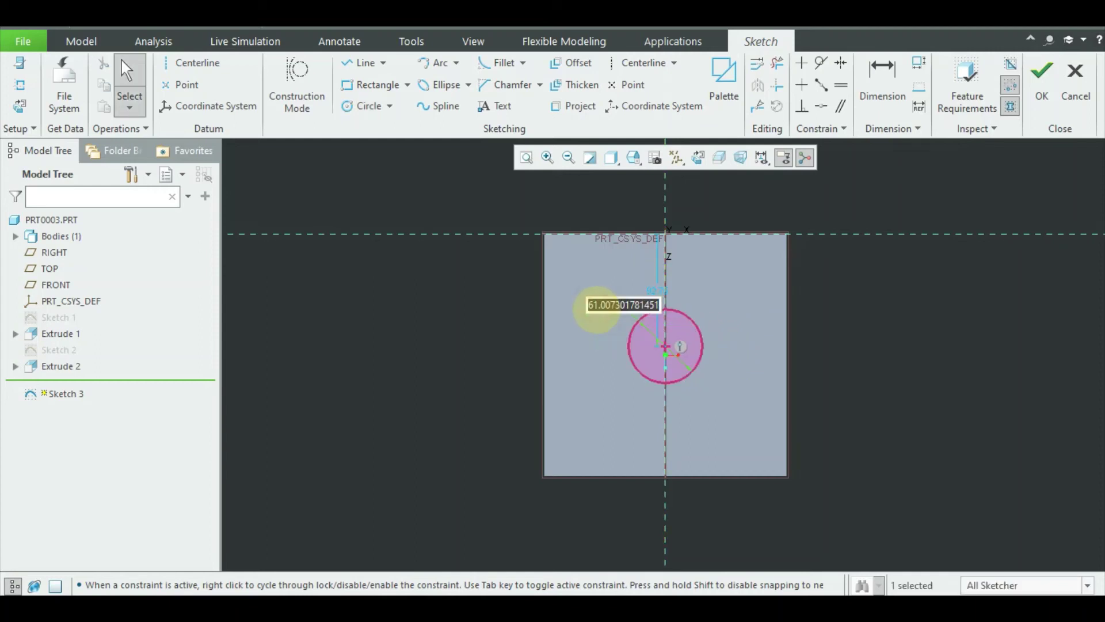
type("50")
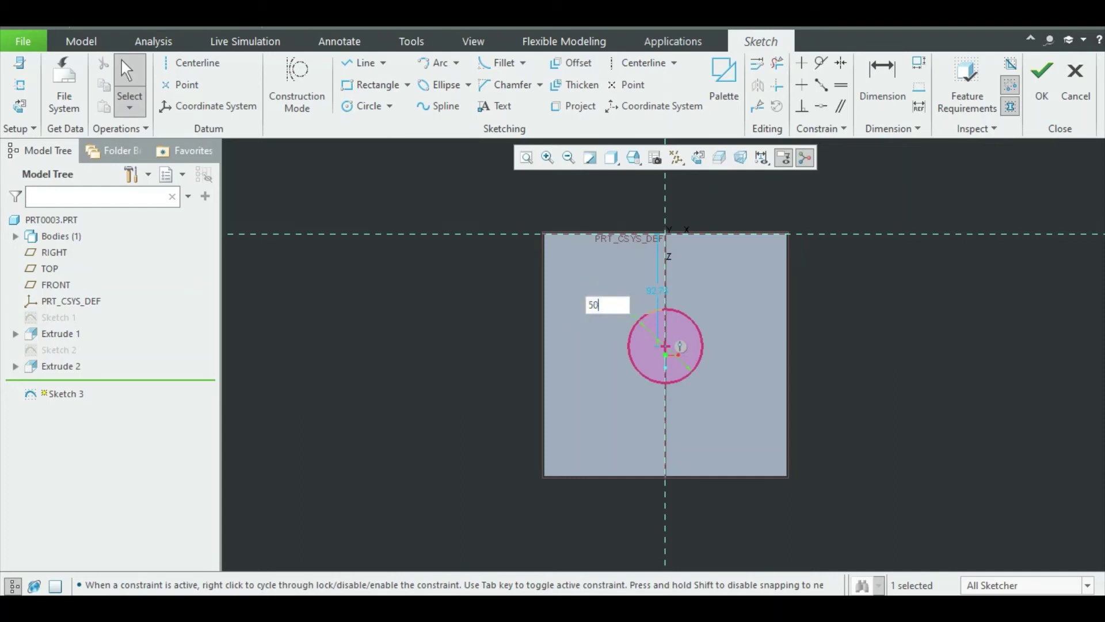
key("Return")
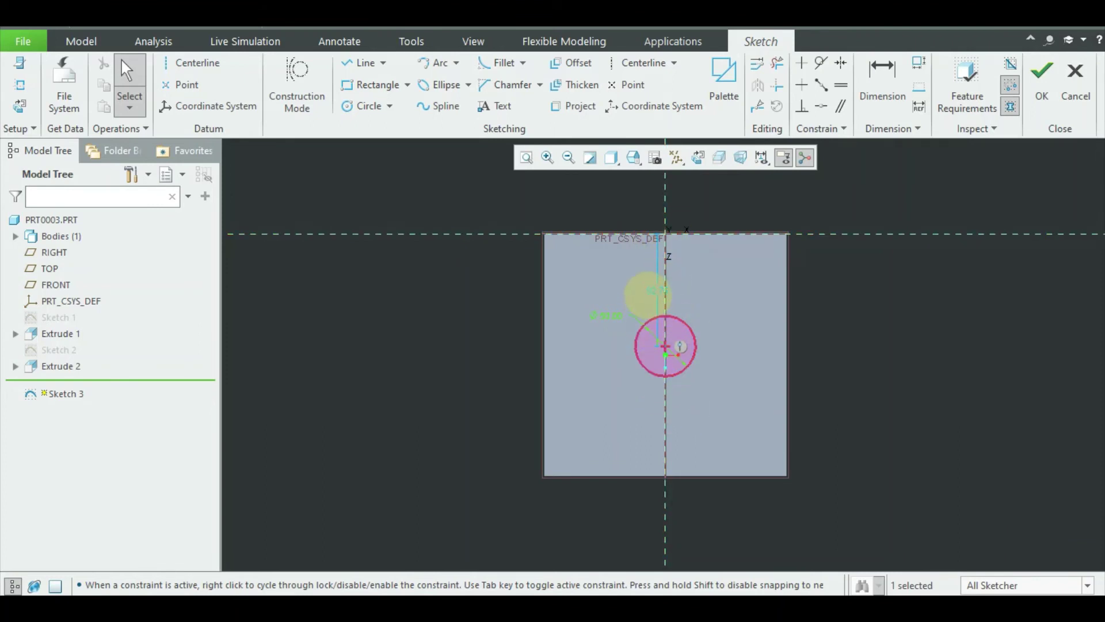
double_click(652, 289)
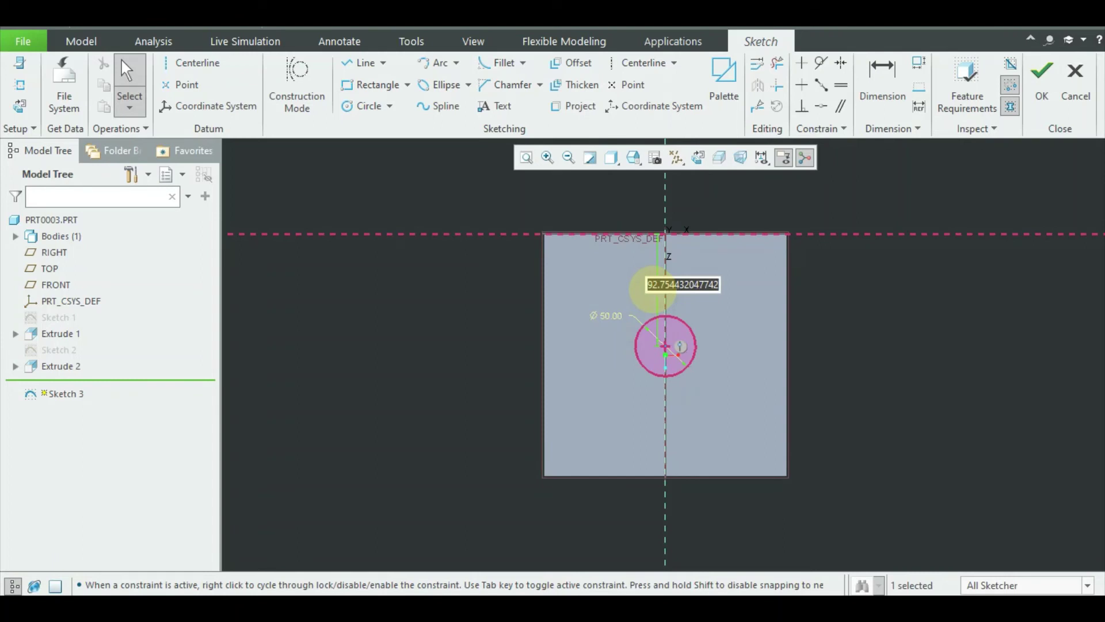
type("100")
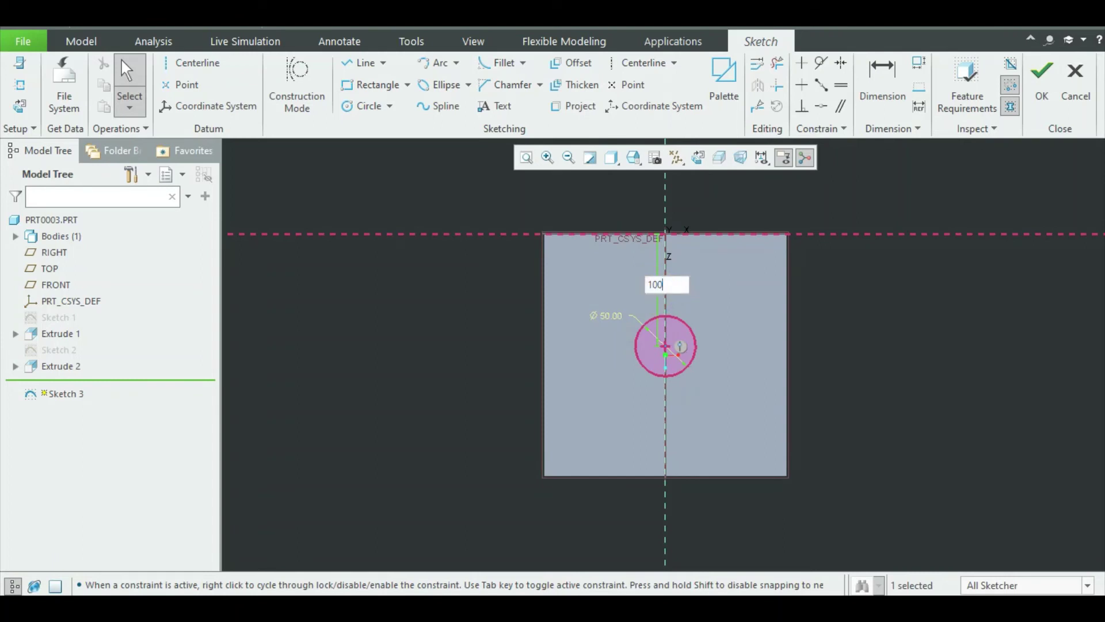
key("Return")
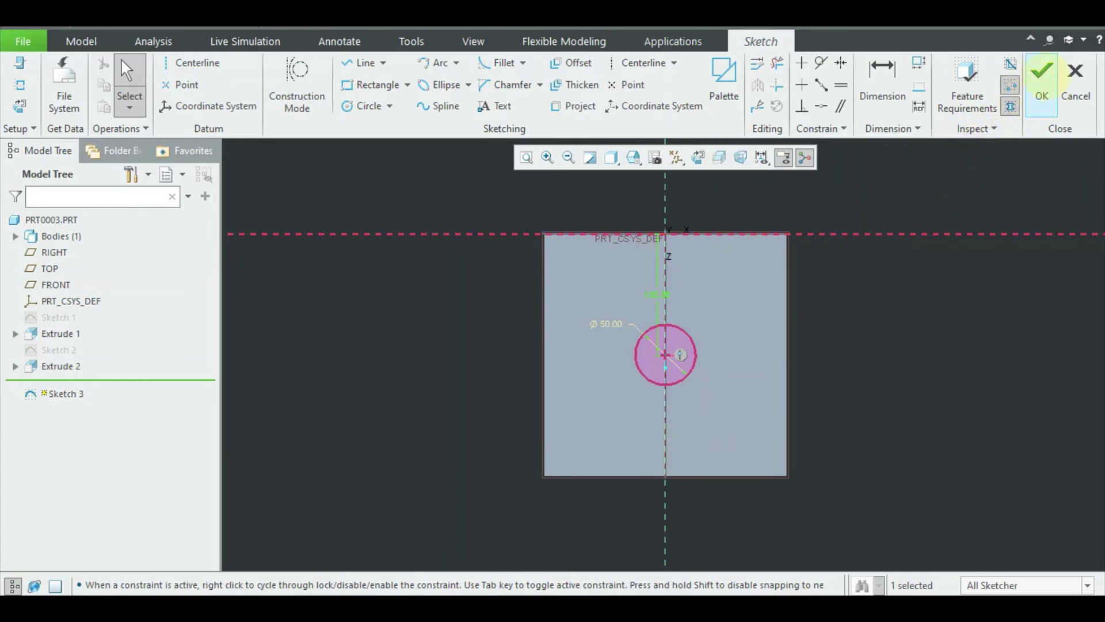
left_click(1042, 75)
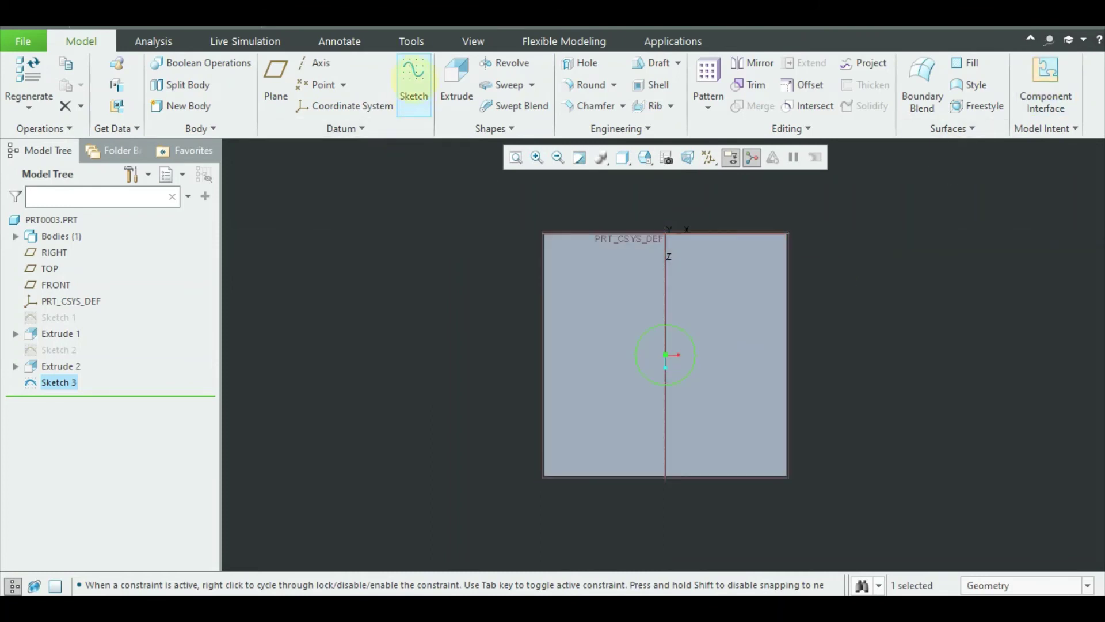
Extrude Sketch 3 as a 50-deep preview and return to the Default Orientation view.
left_click(454, 75)
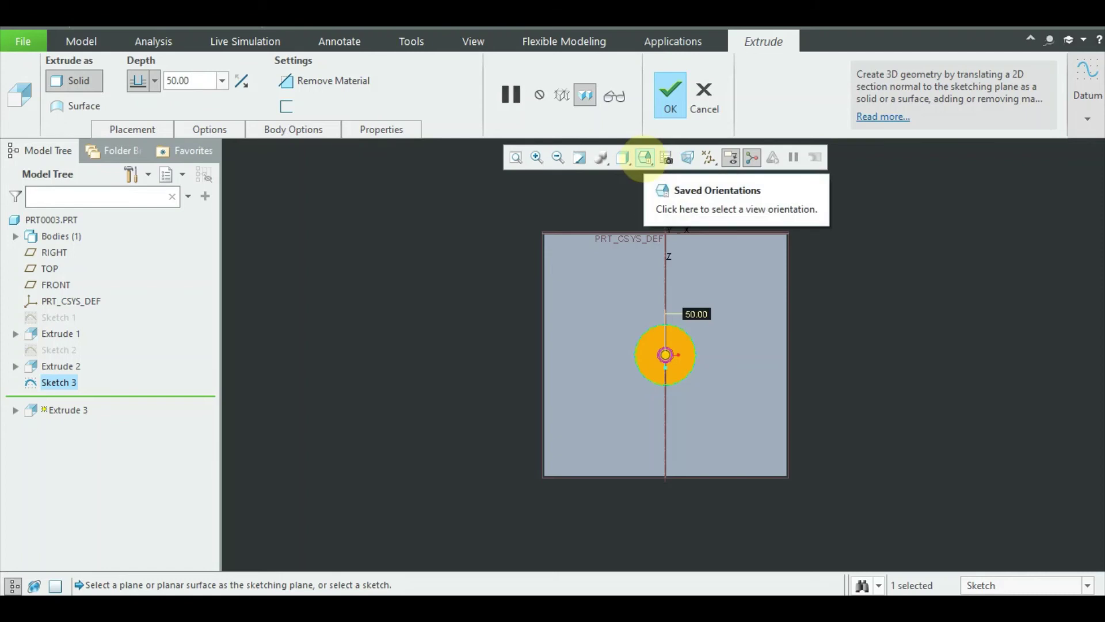
left_click(645, 157)
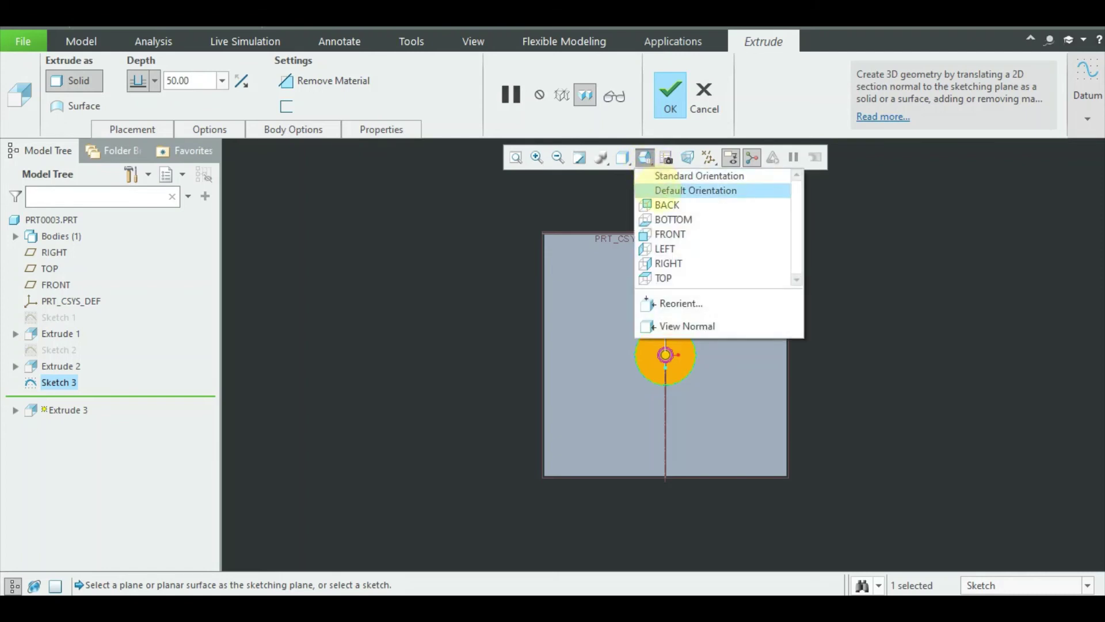
left_click(658, 190)
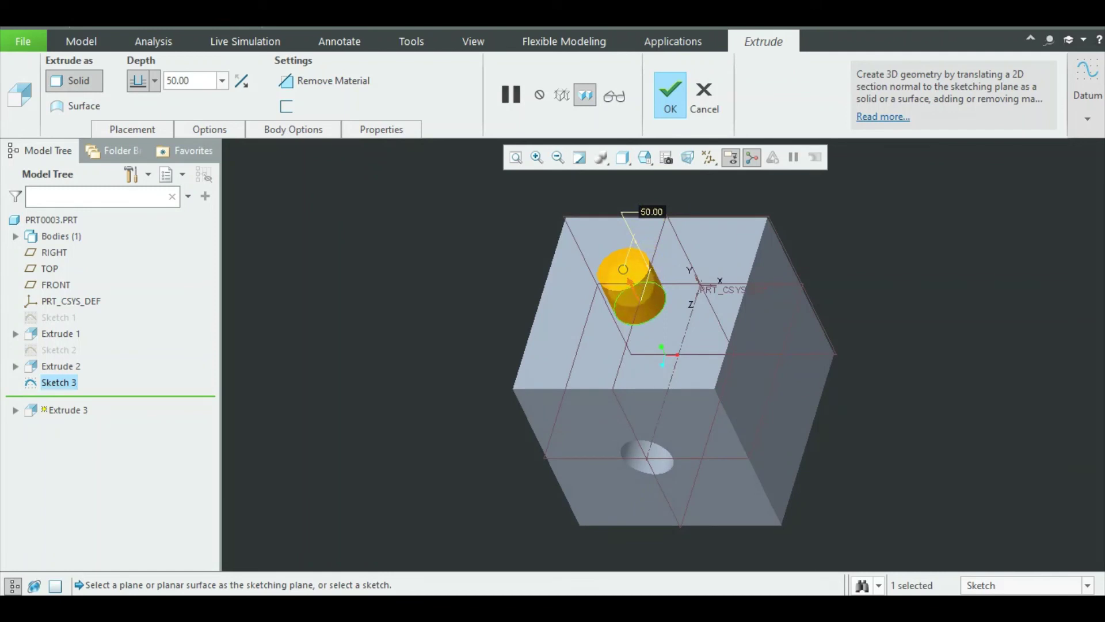
left_click(630, 282)
Flip Extrude 3 into a 349.84-deep cut through the cube, check it face-on, and confirm.
left_click(630, 279)
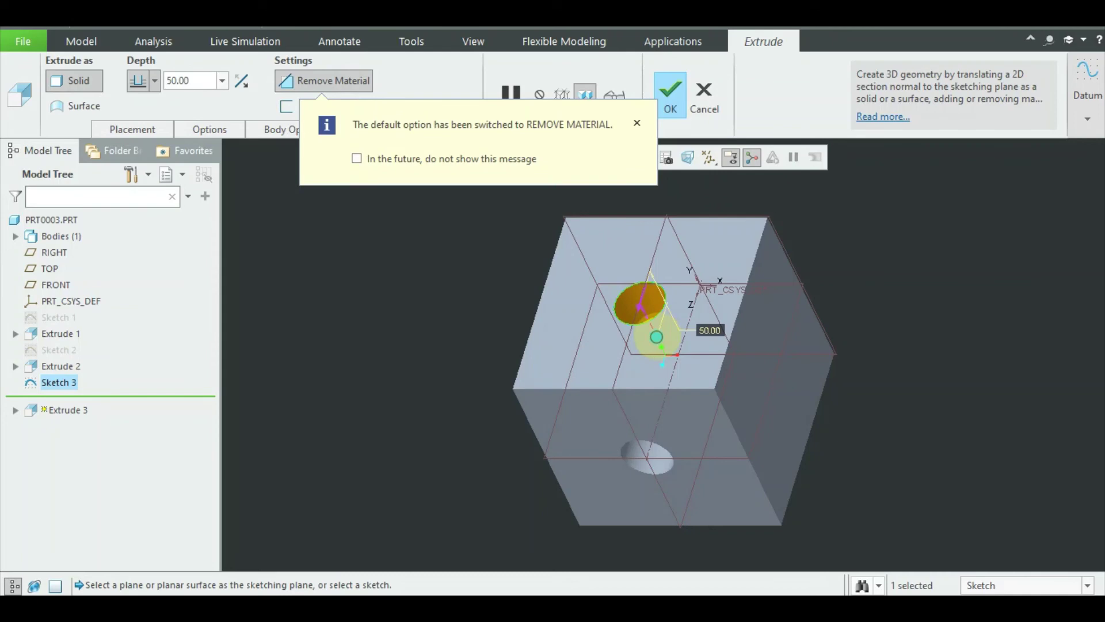
left_click_drag(656, 336, 757, 541)
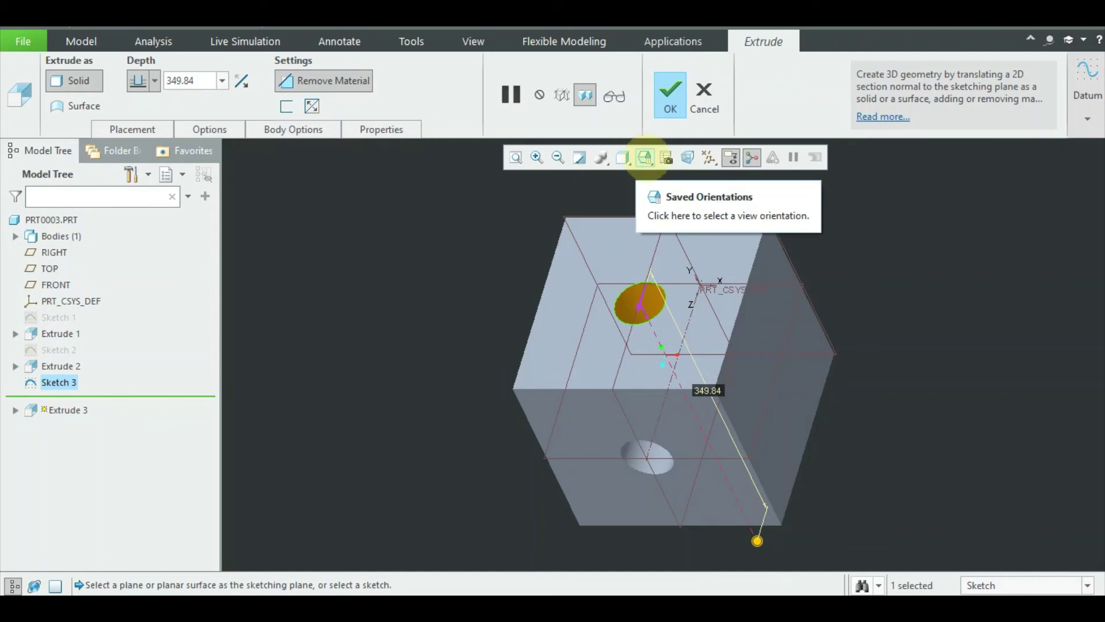
left_click(645, 157)
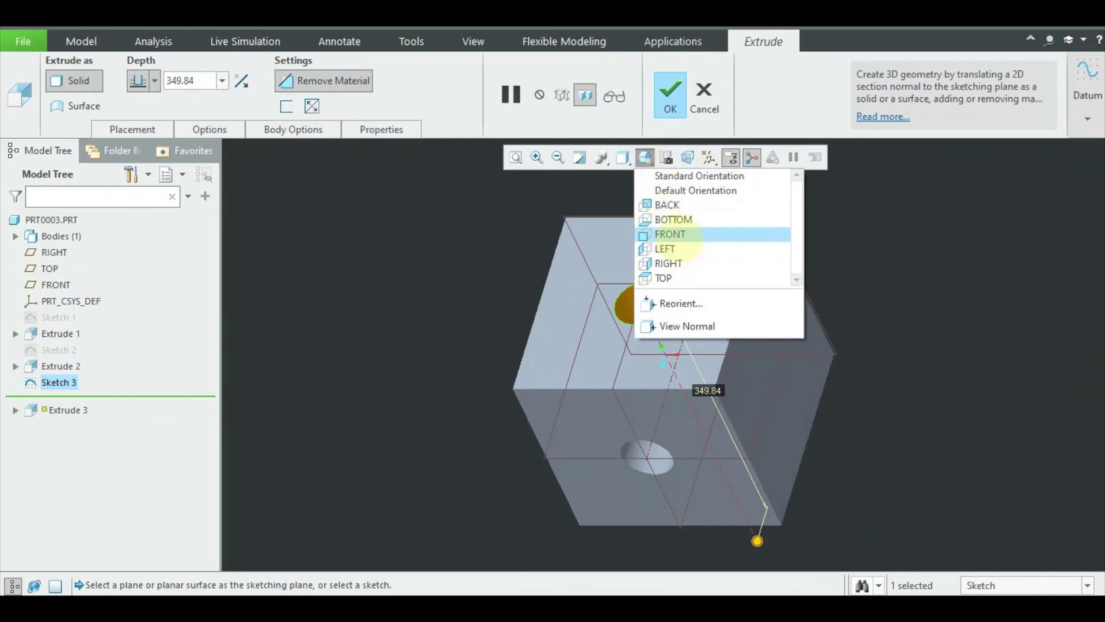
left_click(680, 277)
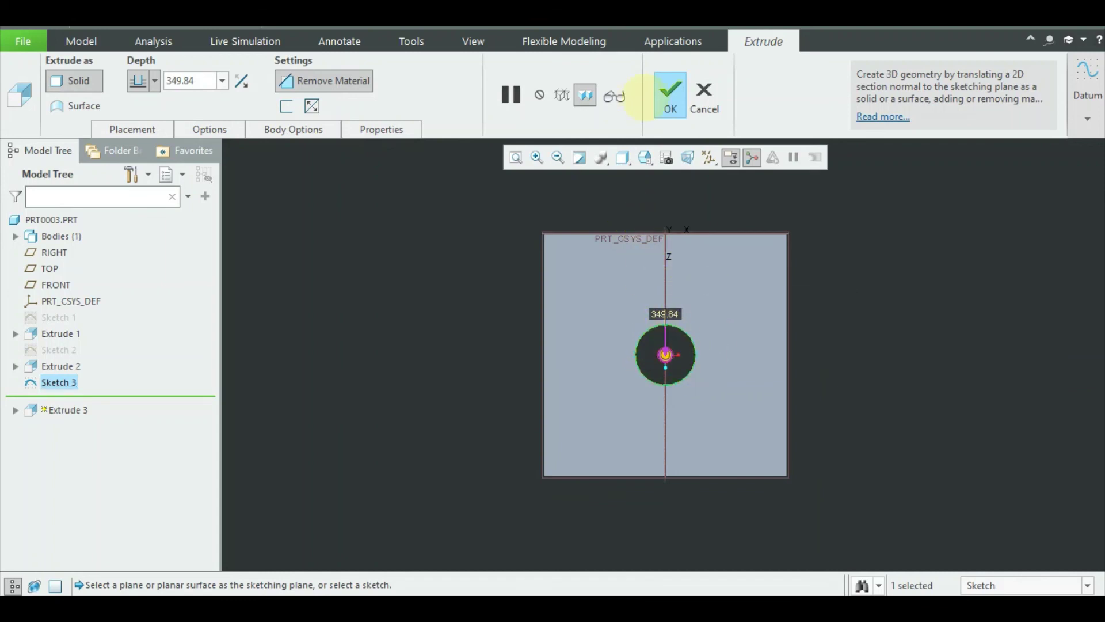
left_click(667, 92)
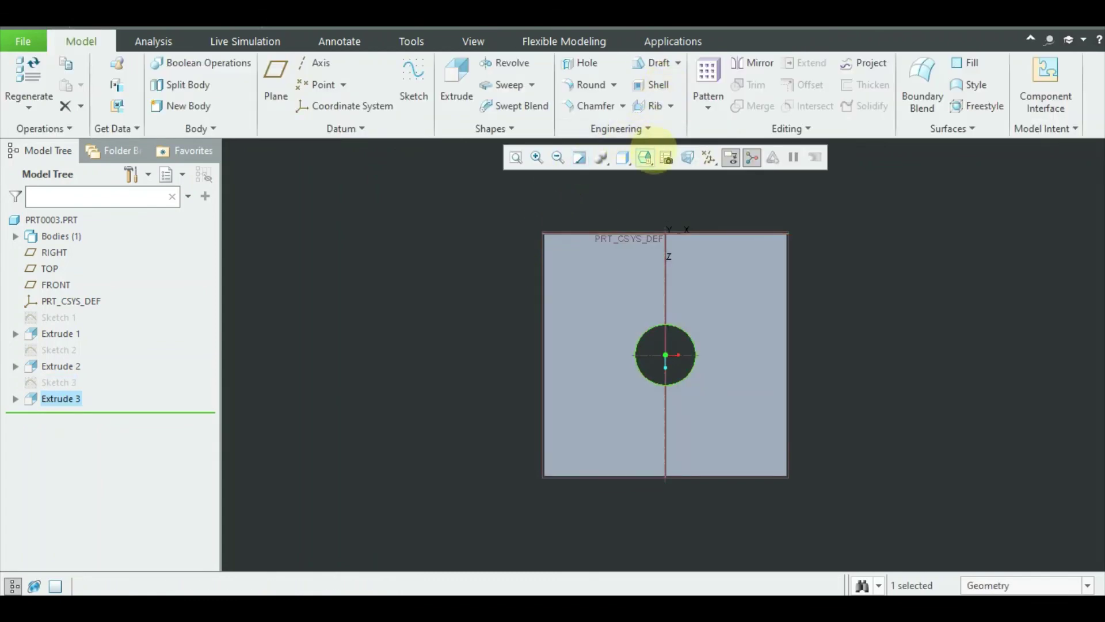
Return to Default Orientation and orbit the cube to inspect the vertical hole from above.
left_click(644, 157)
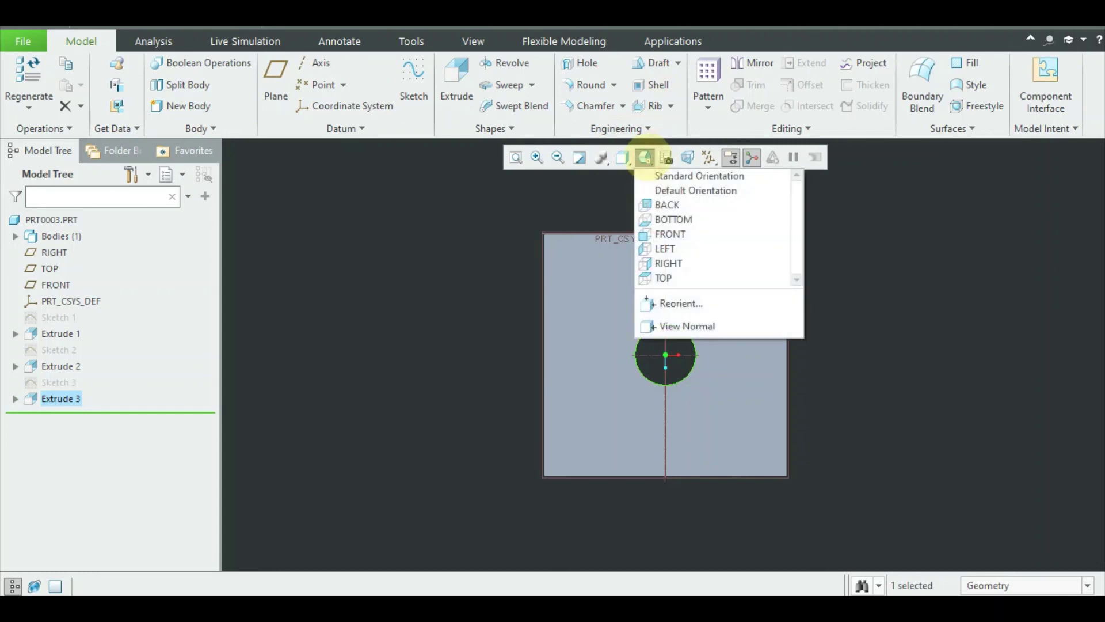
left_click(661, 190)
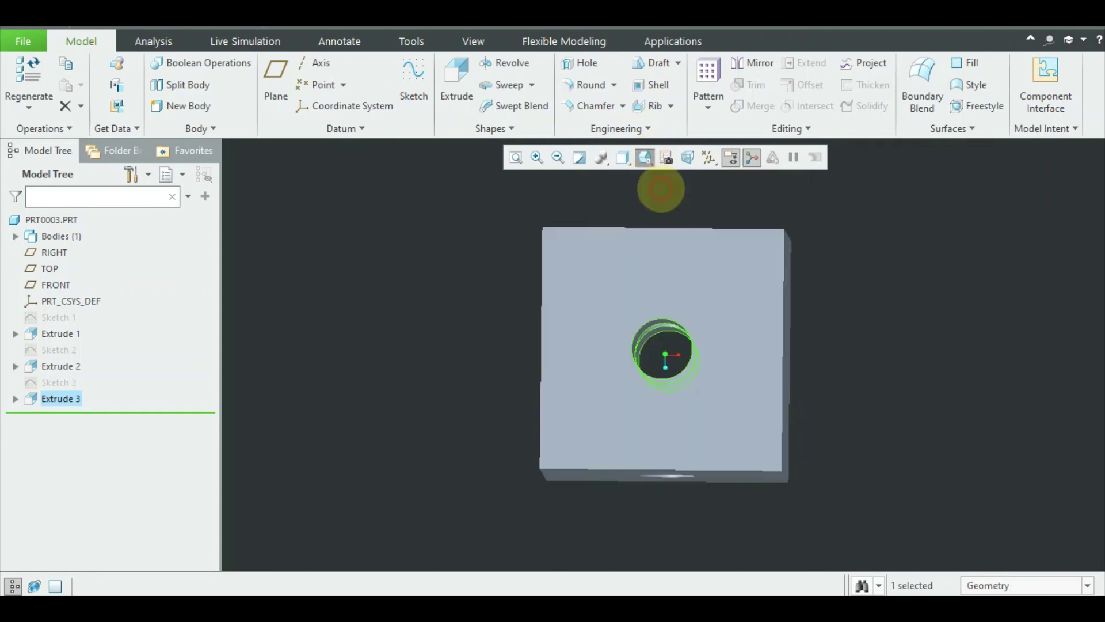
middle_click_drag(662, 188, 632, 248)
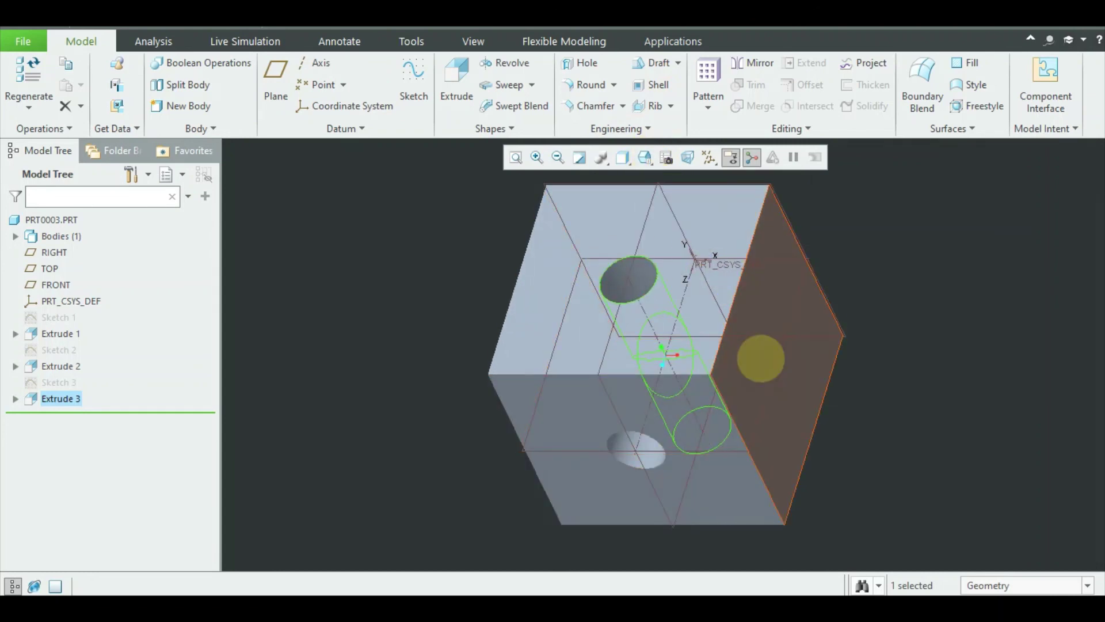